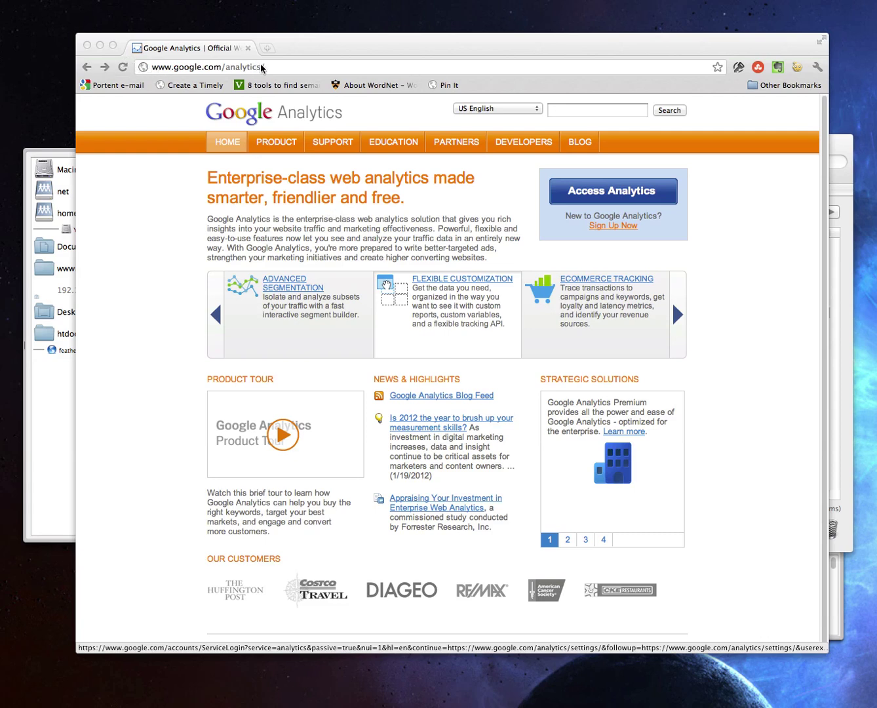
pyautogui.click(144, 184)
pyautogui.press('super+t')
pyautogui.write('www.gibbl')
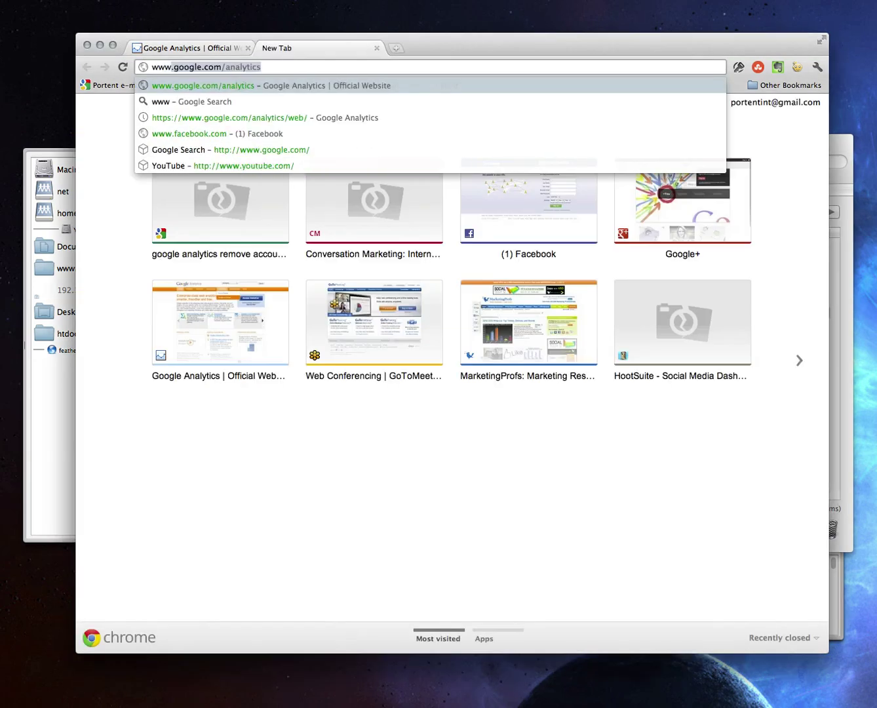
pyautogui.write('egibbet.com')
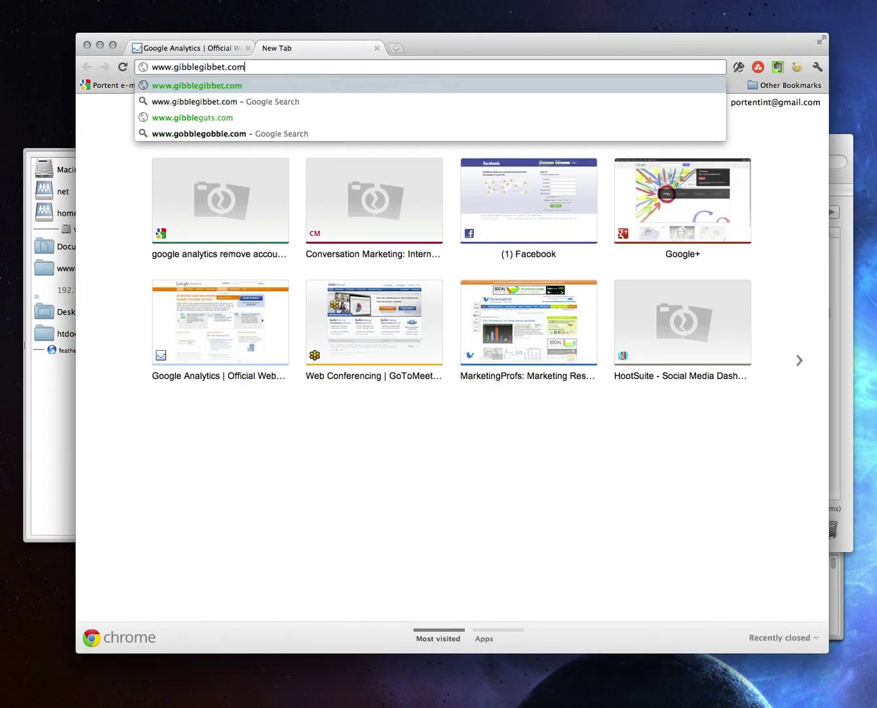
pyautogui.press('Return')
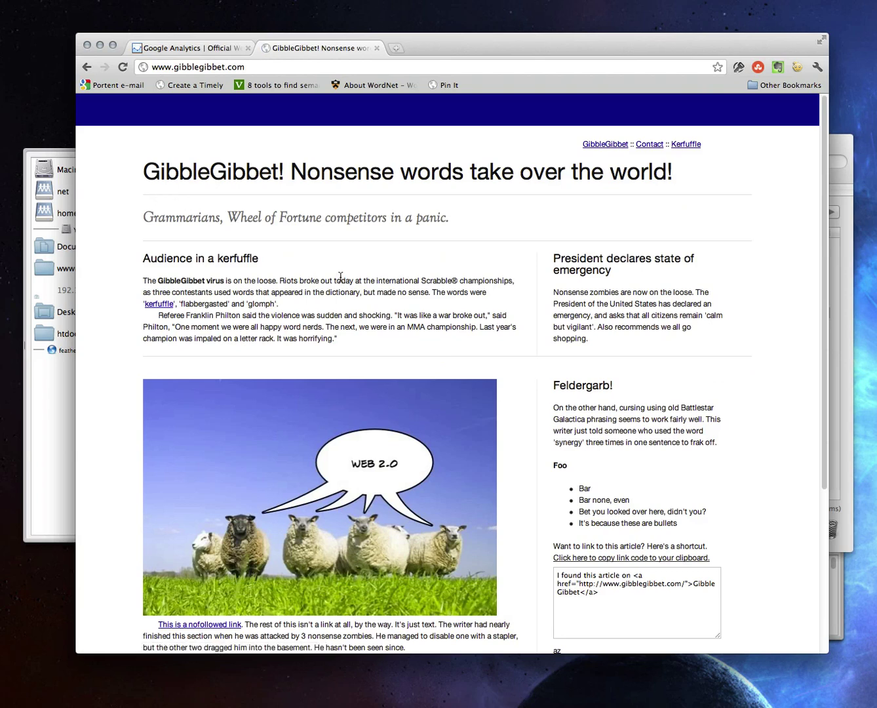
pyautogui.click(375, 48)
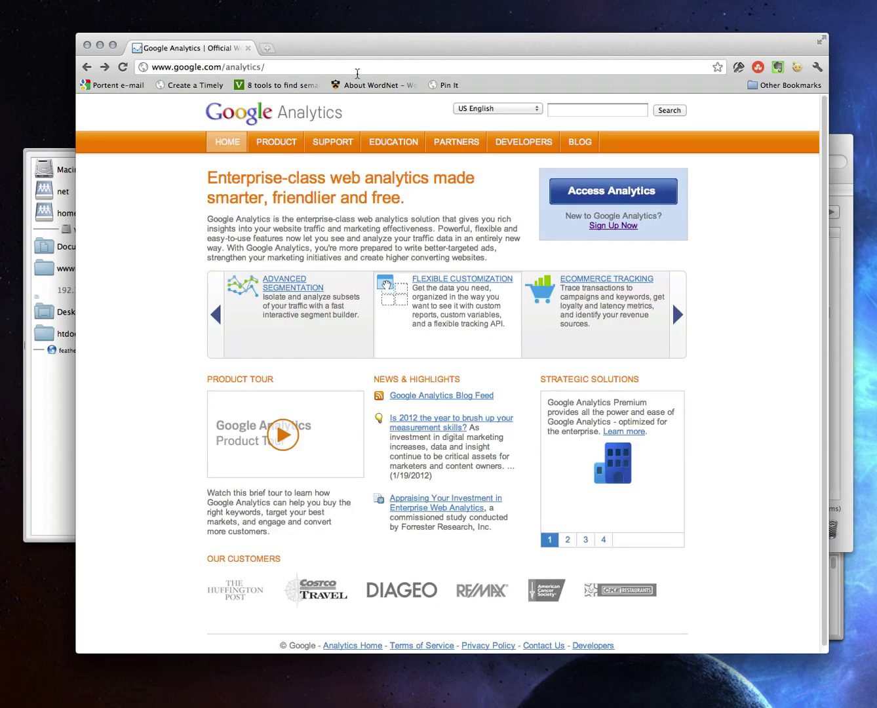
pyautogui.click(619, 227)
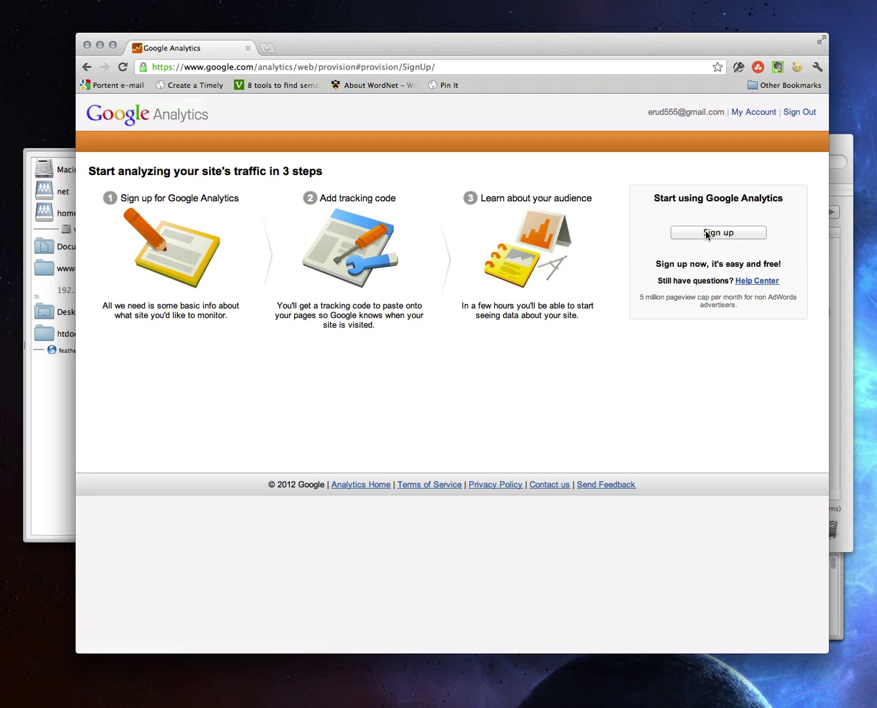
pyautogui.click(707, 235)
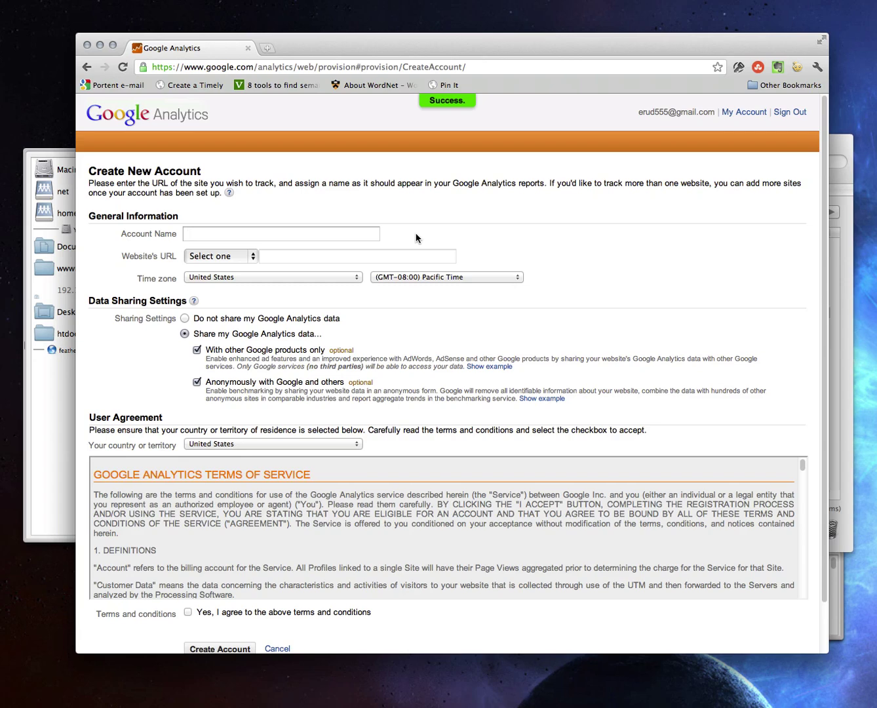
pyautogui.write('Ians Test')
pyautogui.click(240, 256)
pyautogui.click(226, 266)
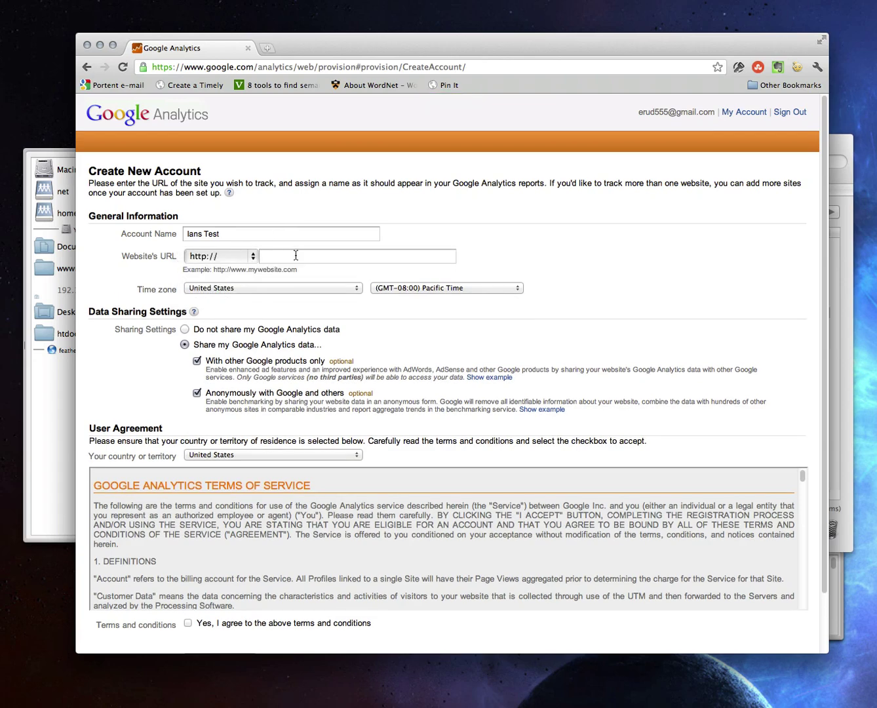
pyautogui.write('www.gibblegibbet.com')
pyautogui.scroll(-1, 347, 326)
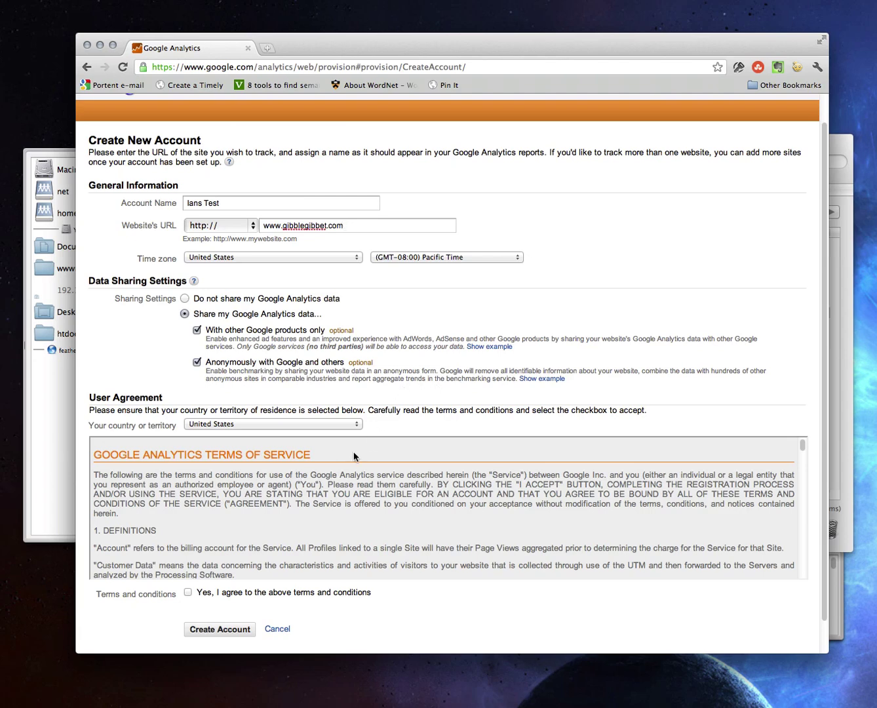
# Leave data sharing on, accept the terms and create the account
pyautogui.click(186, 299)
pyautogui.click(187, 314)
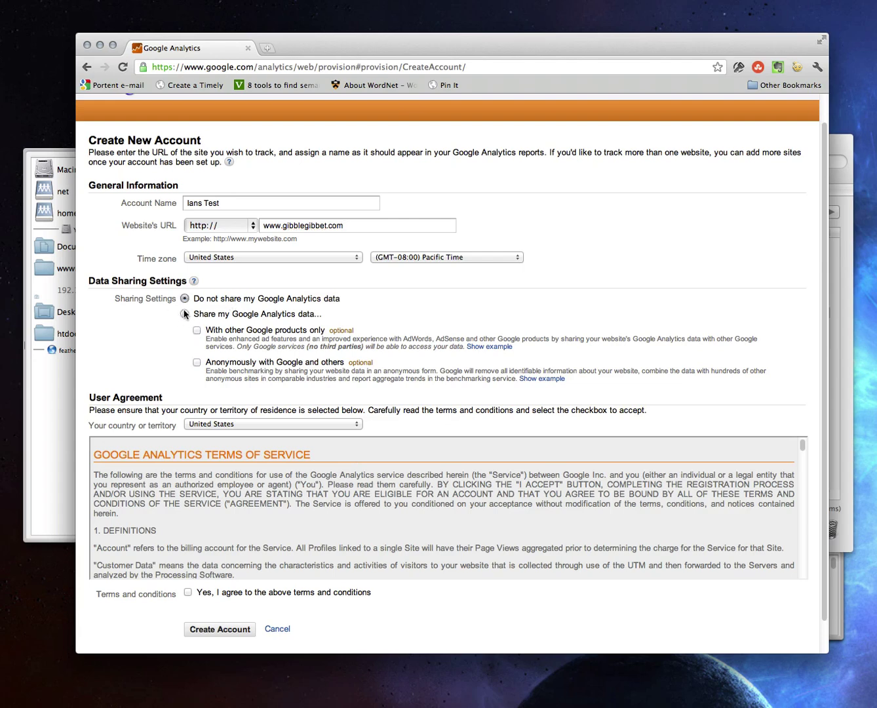
pyautogui.click(188, 591)
pyautogui.click(220, 630)
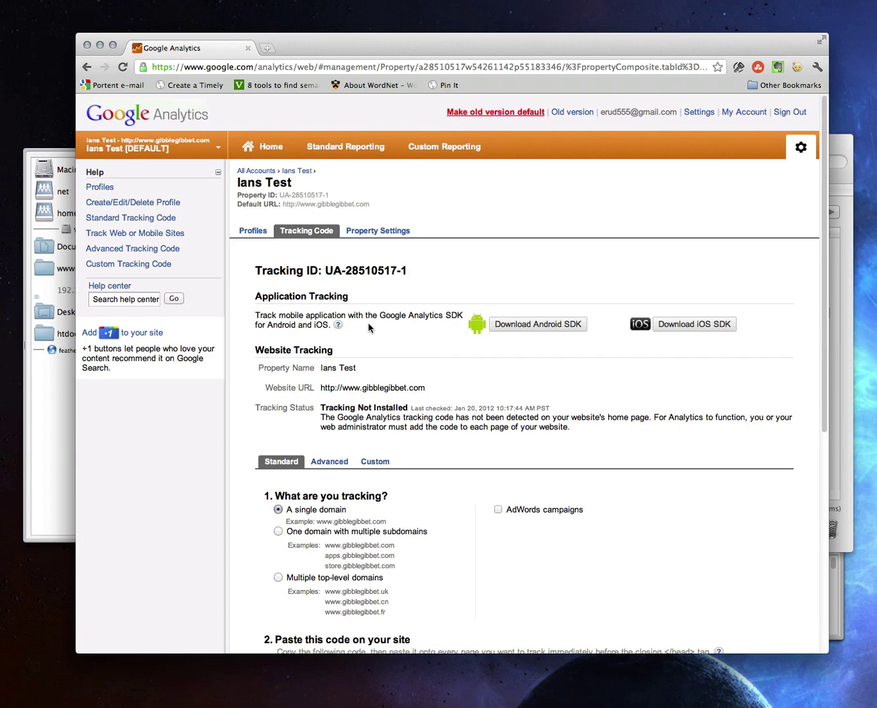
# Check the property's Profiles tab and profile list, then go back to its Tracking Code tab
pyautogui.click(252, 232)
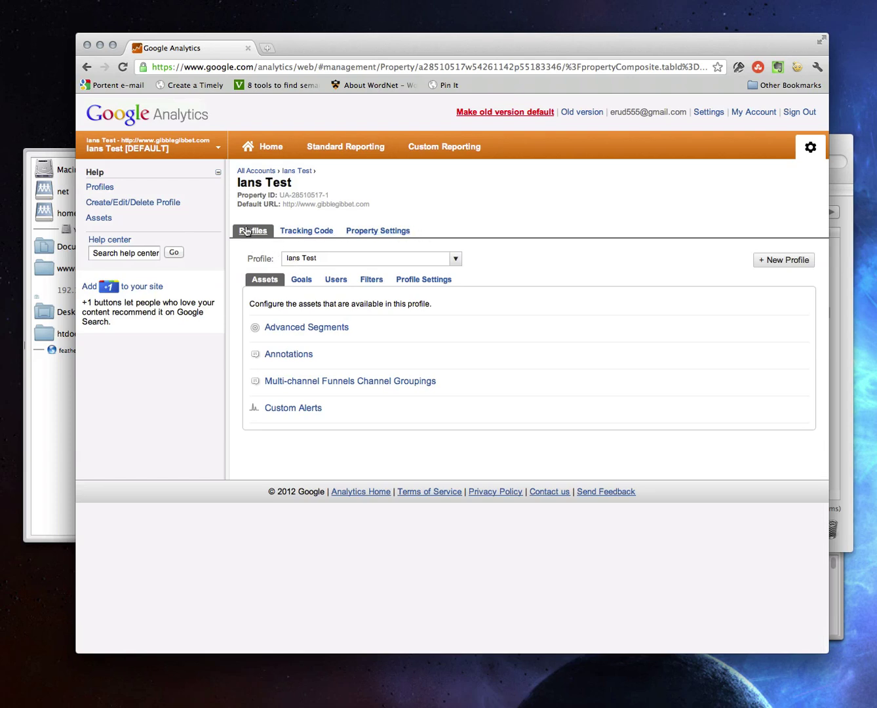
pyautogui.click(454, 258)
pyautogui.click(558, 269)
pyautogui.click(294, 234)
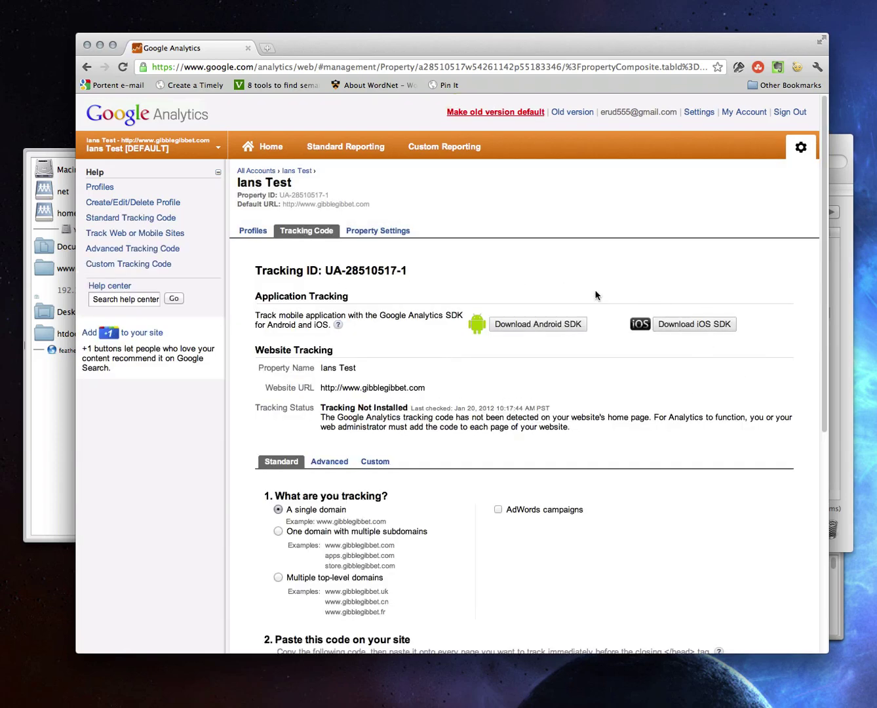
pyautogui.scroll(-5, 302, 341)
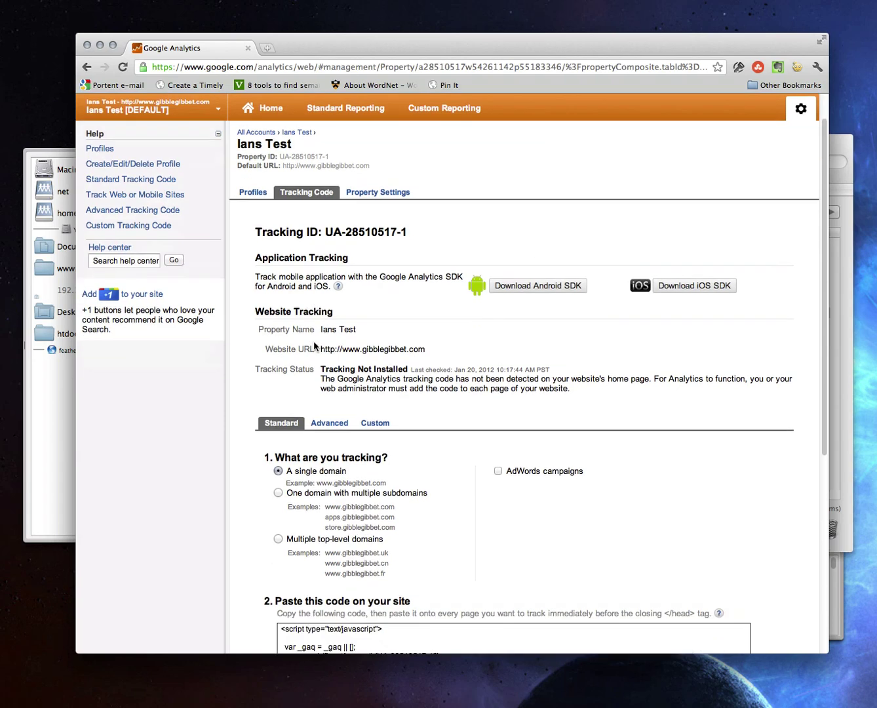
pyautogui.scroll(-3, 403, 315)
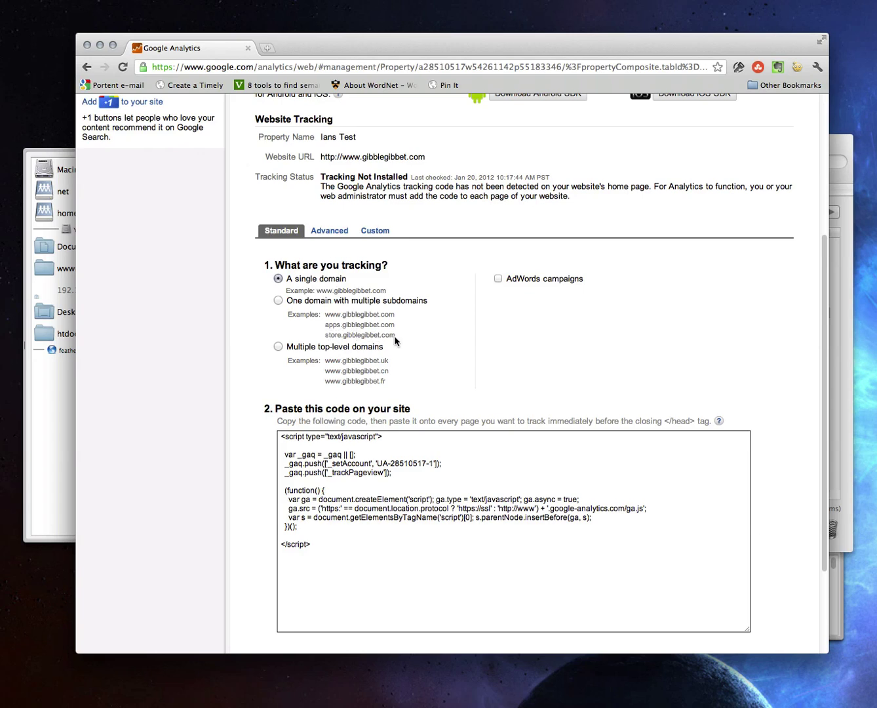
pyautogui.click(278, 300)
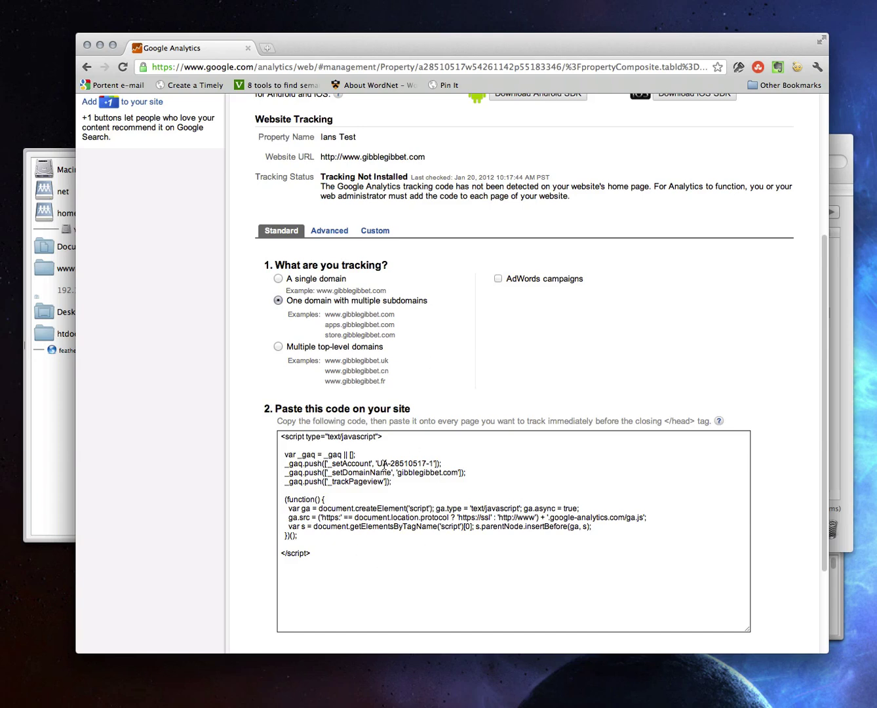
pyautogui.click(428, 472)
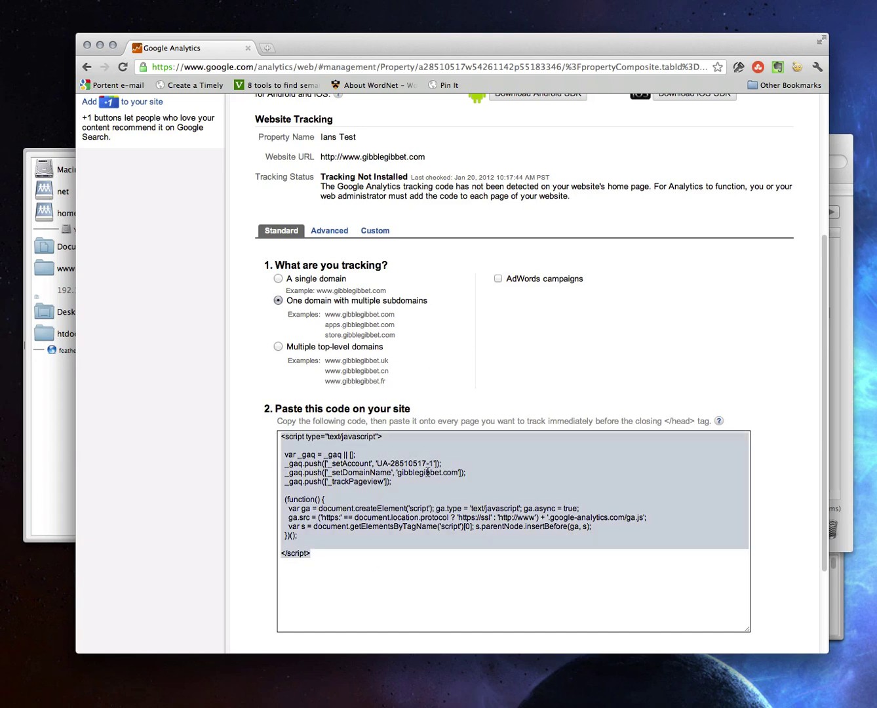
pyautogui.click(428, 472)
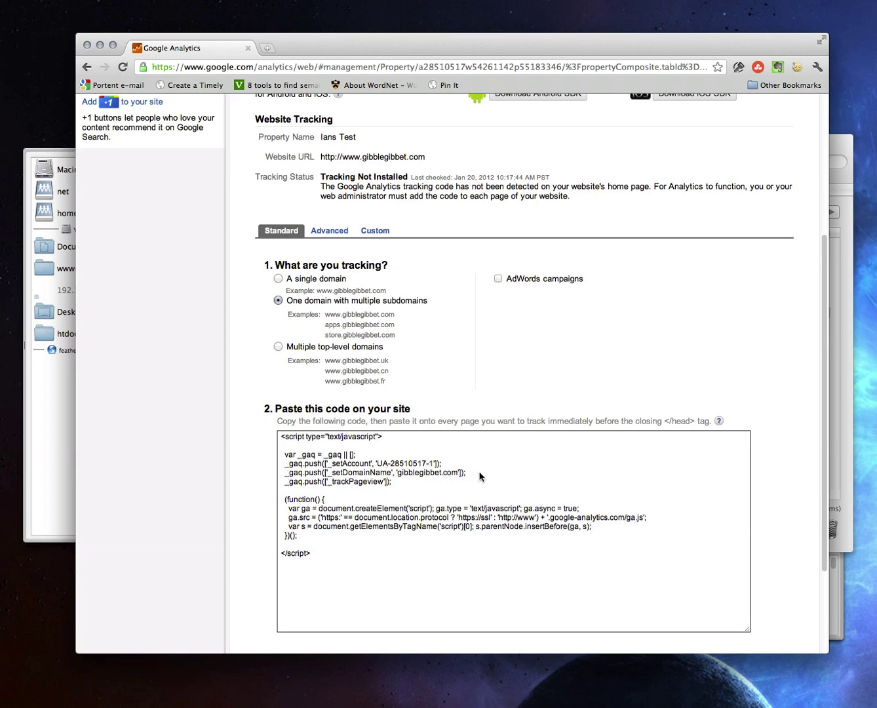
pyautogui.click(279, 280)
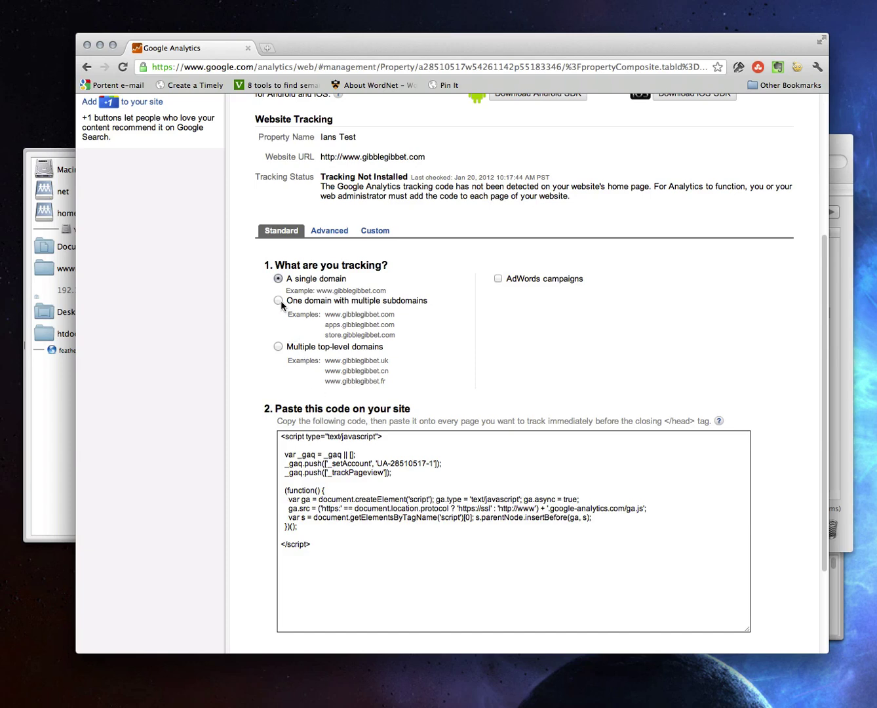
pyautogui.click(278, 300)
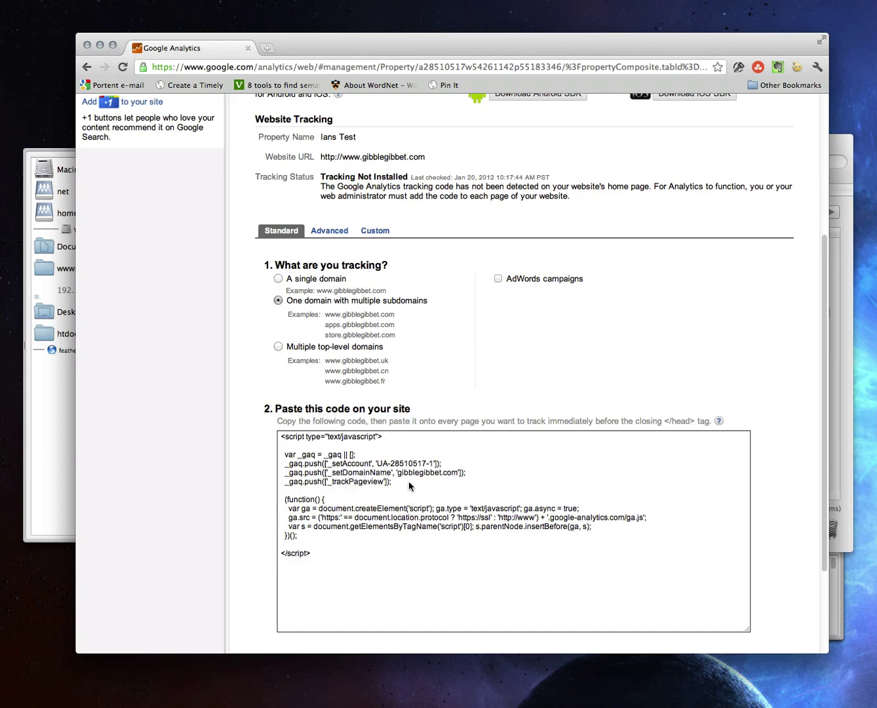
pyautogui.click(278, 347)
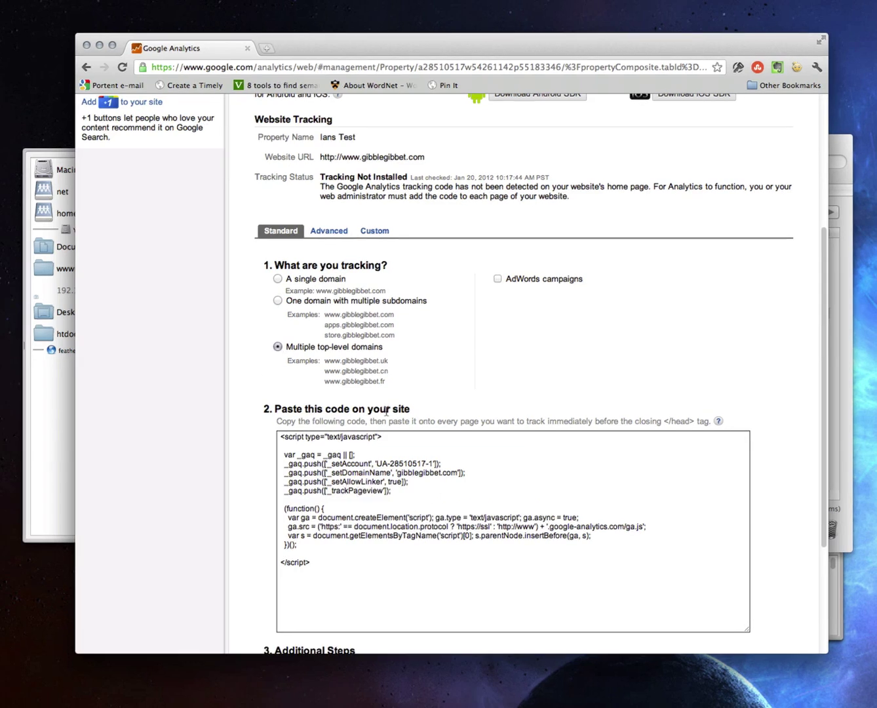
pyautogui.click(278, 300)
pyautogui.click(278, 278)
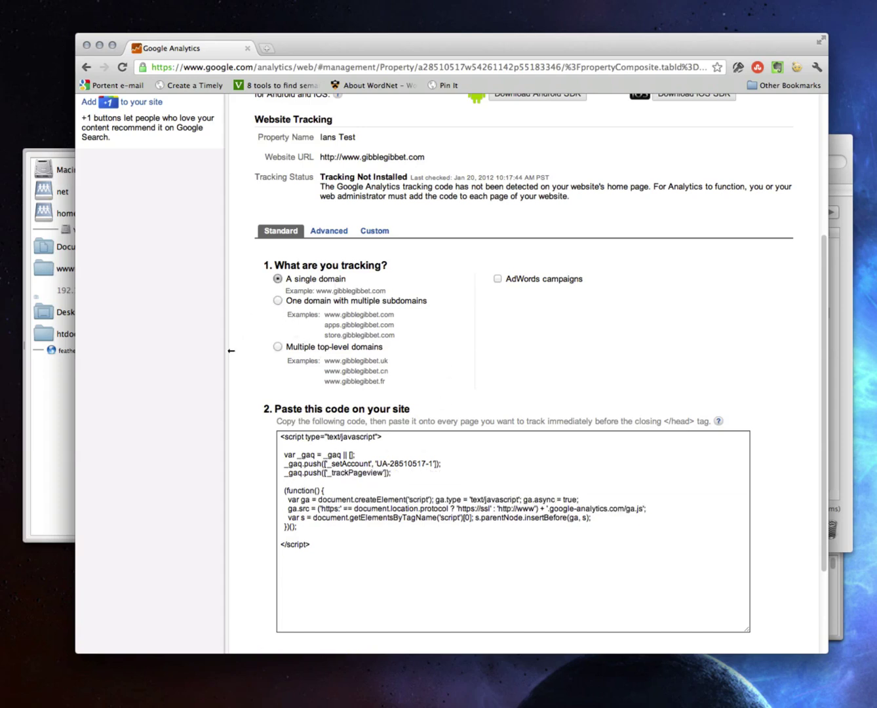
# Try AdWords campaign tracking, leave it unchecked, and select the tracking script
pyautogui.click(496, 279)
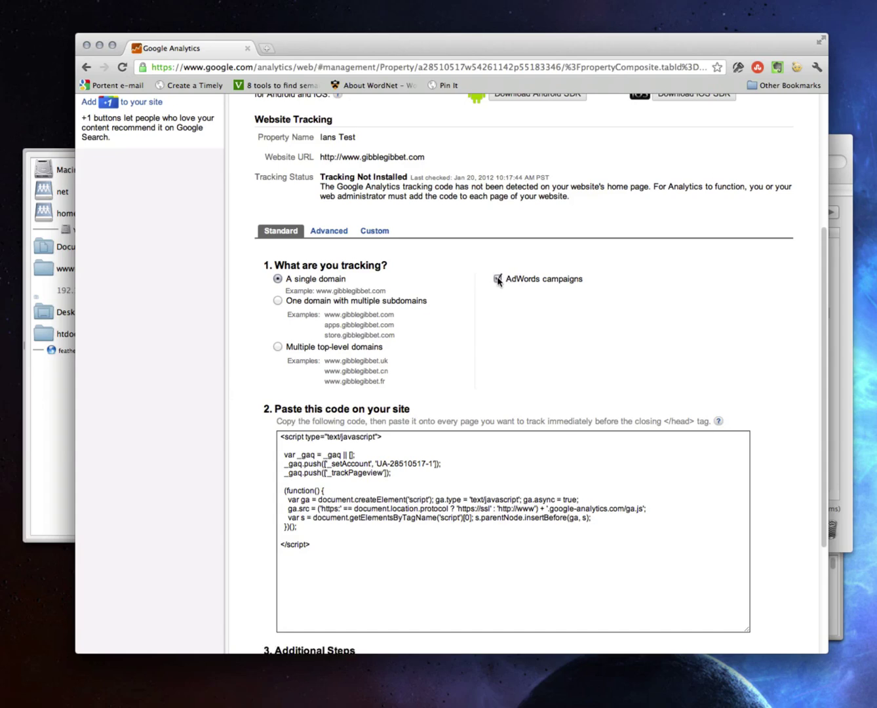
pyautogui.scroll(-3, 617, 321)
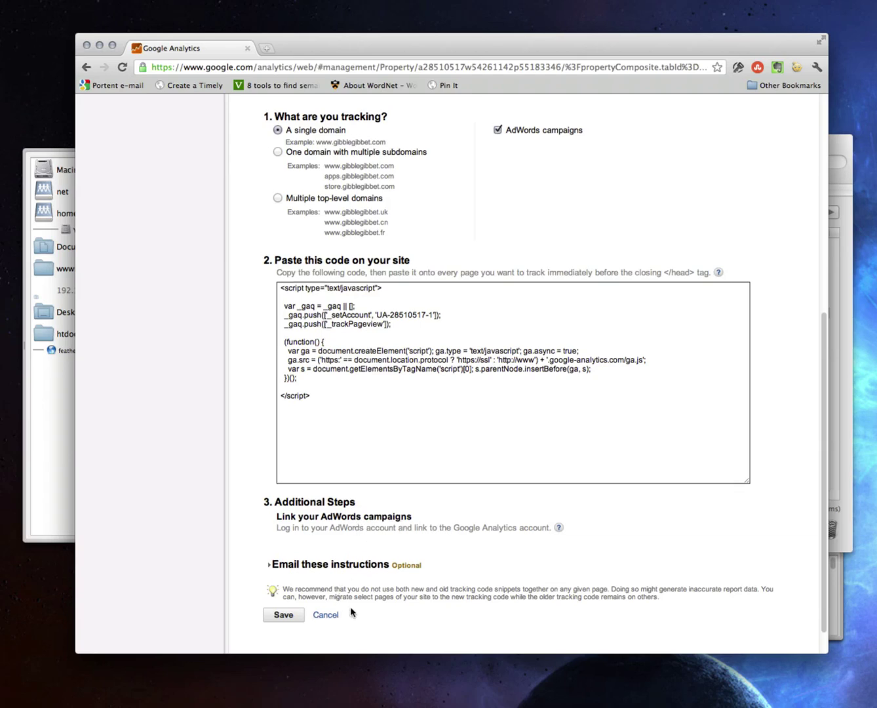
pyautogui.scroll(3, 350, 609)
pyautogui.click(497, 197)
pyautogui.scroll(-3, 499, 263)
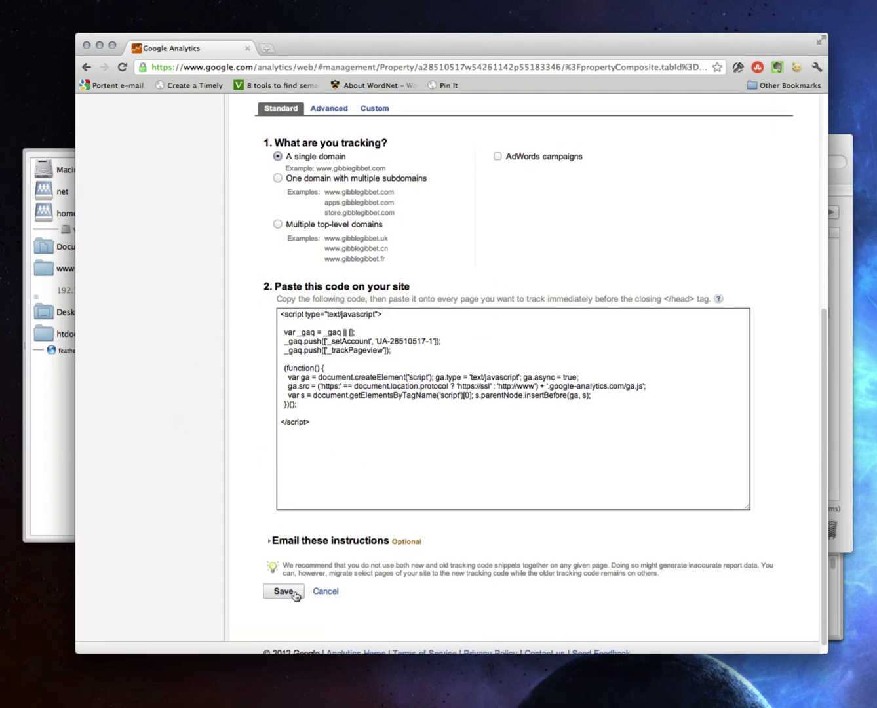
pyautogui.click(378, 458)
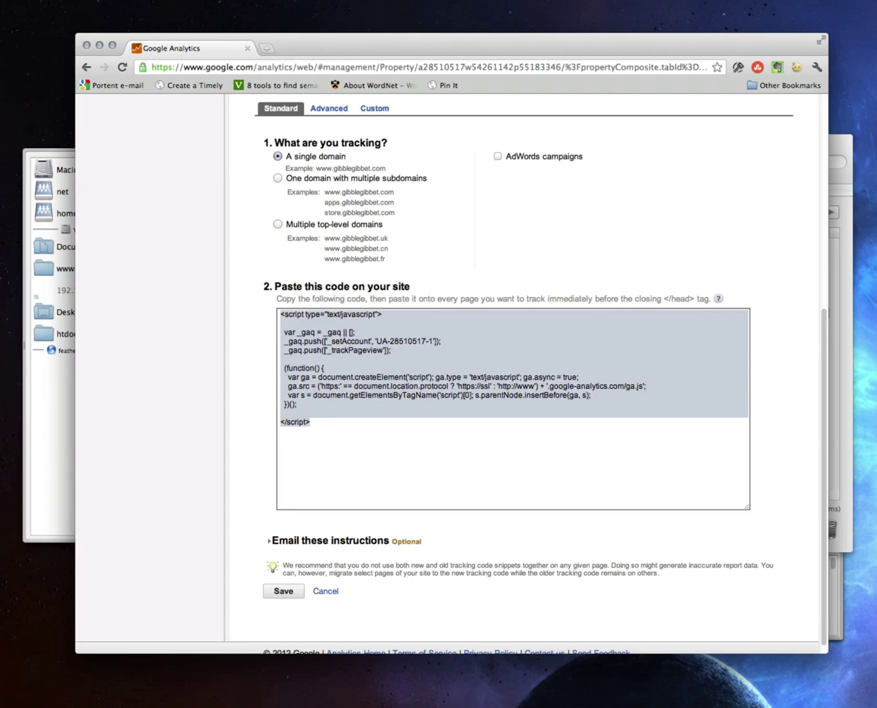
pyautogui.scroll(5, 405, 360)
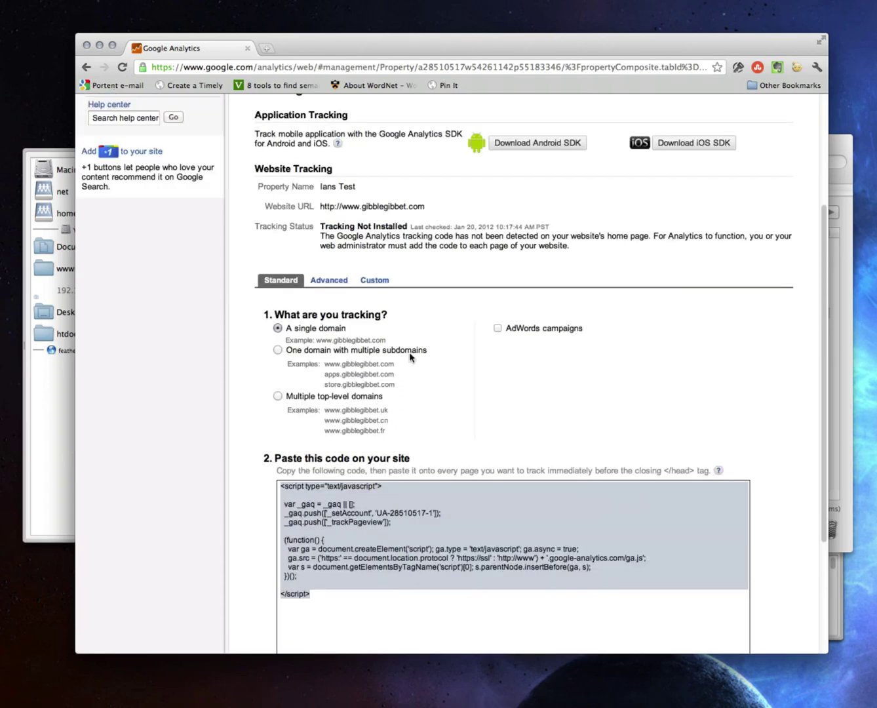
# Keep the unsaved changes when prompted and save the single-domain tracking settings
pyautogui.click(329, 282)
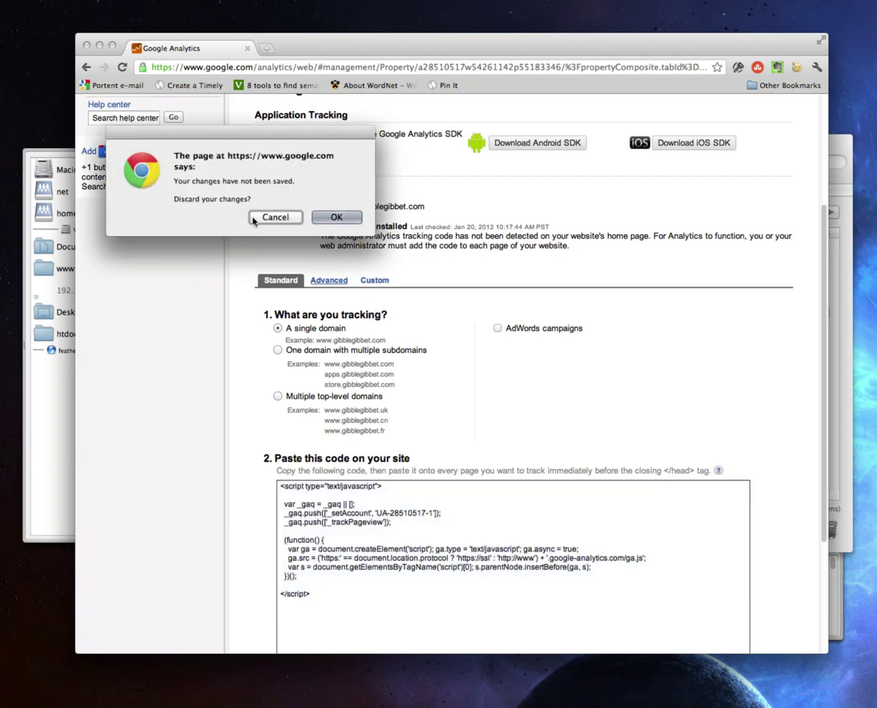
pyautogui.click(274, 217)
pyautogui.scroll(-5, 275, 327)
pyautogui.click(283, 580)
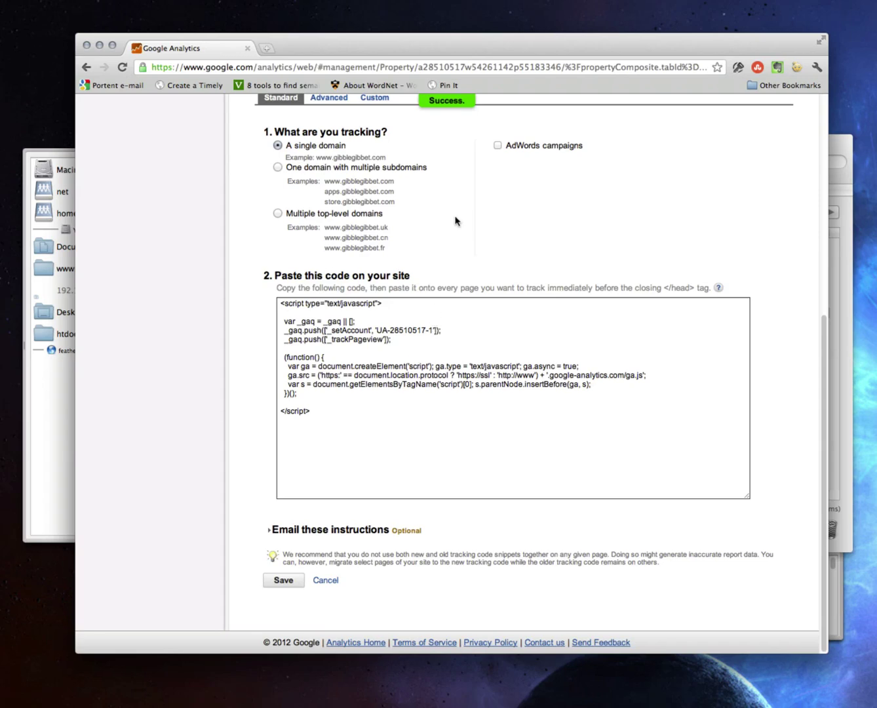
# On the Advanced tracking options, try PHP page tracking and leave it off
pyautogui.scroll(3, 456, 221)
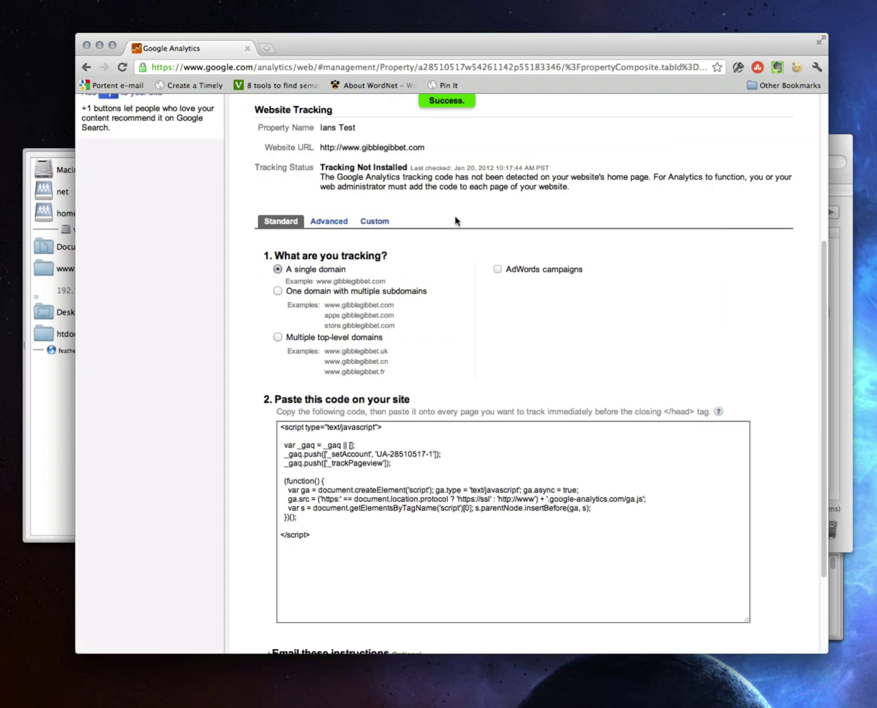
pyautogui.click(329, 223)
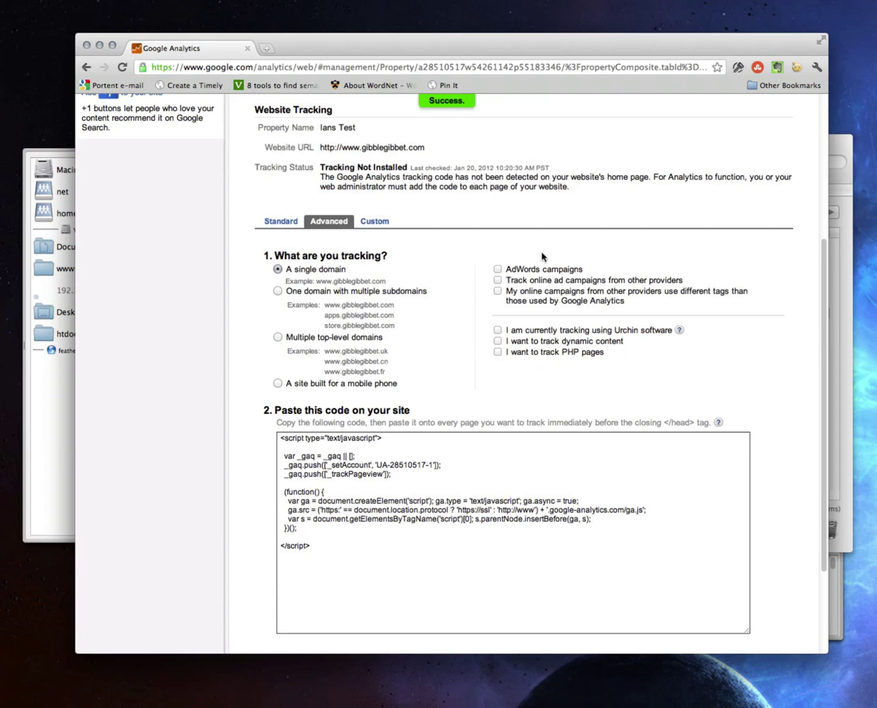
pyautogui.scroll(-1, 459, 340)
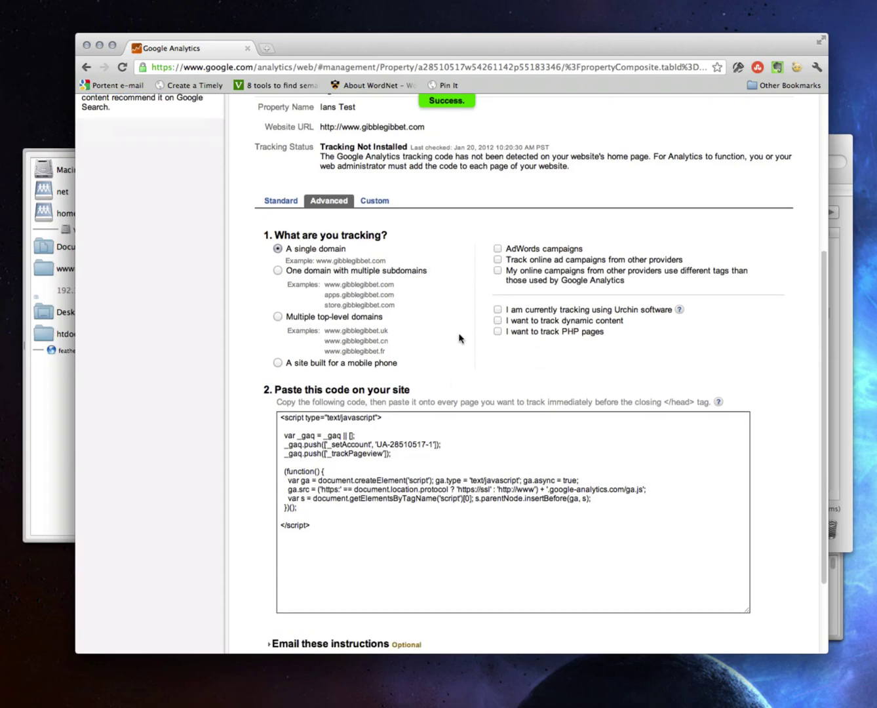
pyautogui.click(497, 331)
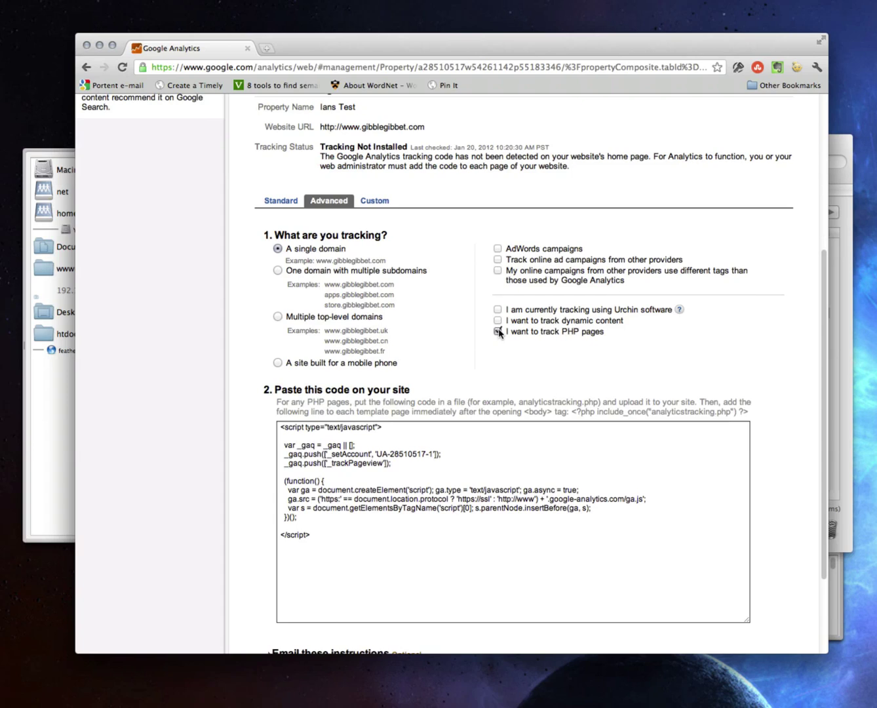
pyautogui.click(497, 331)
pyautogui.click(498, 332)
pyautogui.click(498, 331)
pyautogui.click(497, 331)
pyautogui.click(497, 331)
pyautogui.click(497, 331)
pyautogui.click(498, 331)
# Try dynamic content, other ad-campaign and custom campaign tag tracking, leaving all off
pyautogui.click(497, 320)
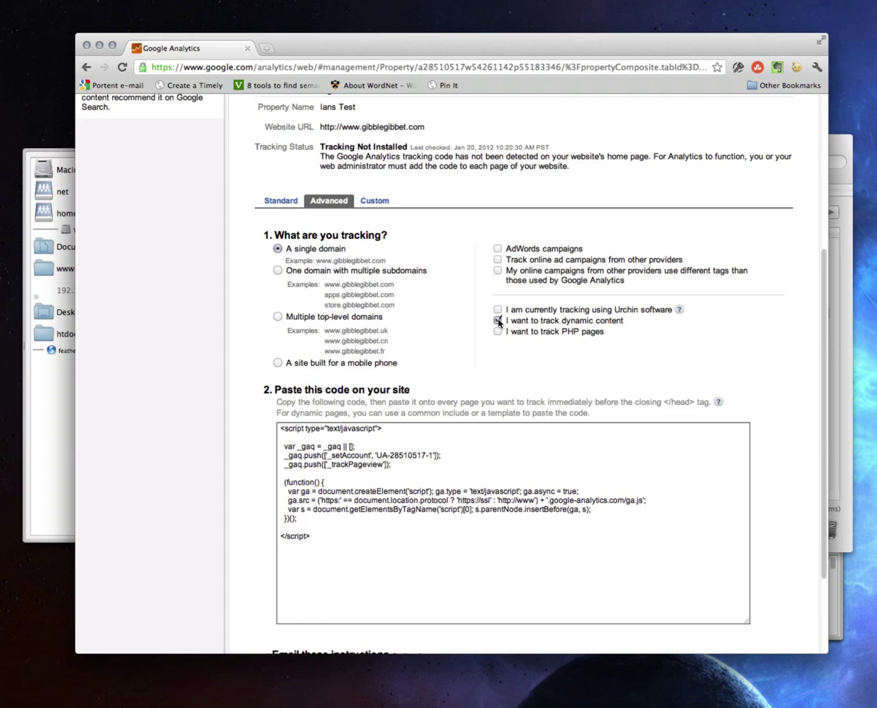
pyautogui.click(498, 321)
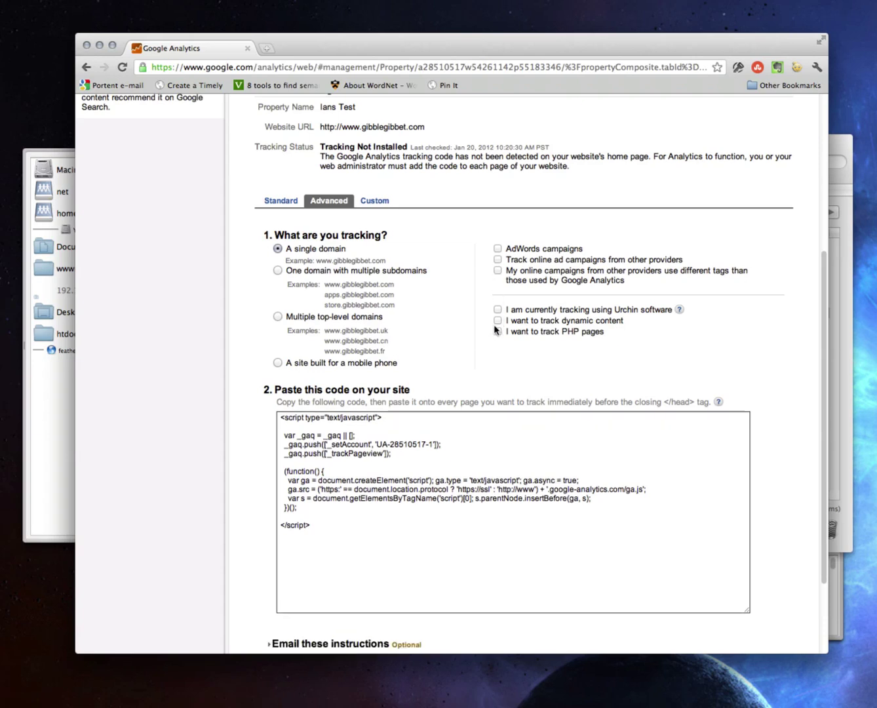
pyautogui.click(498, 261)
pyautogui.scroll(-5, 567, 324)
pyautogui.scroll(10, 569, 322)
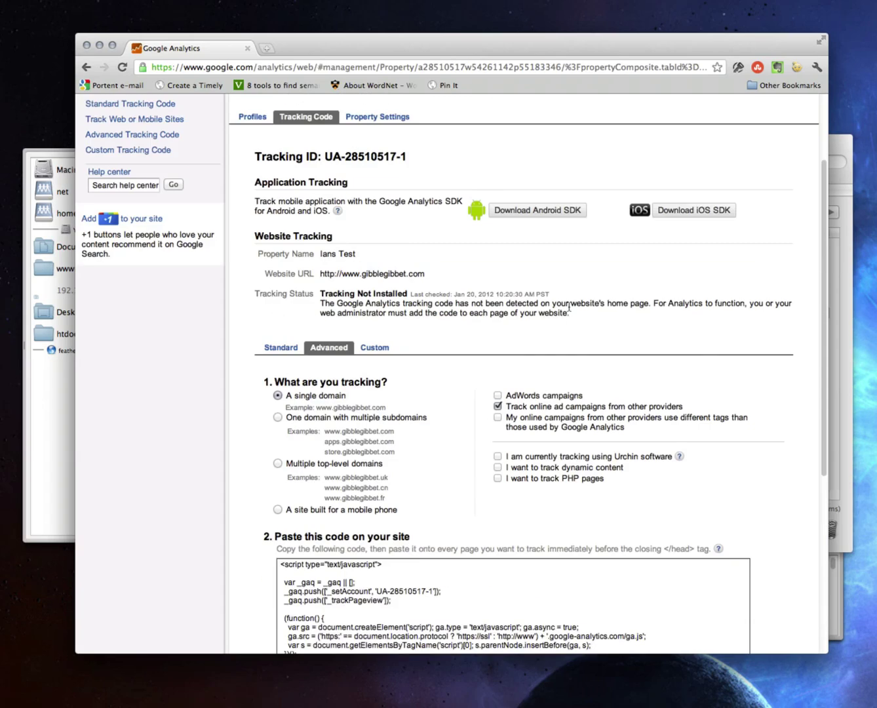
pyautogui.click(497, 406)
pyautogui.scroll(-2, 434, 383)
pyautogui.scroll(-1, 434, 383)
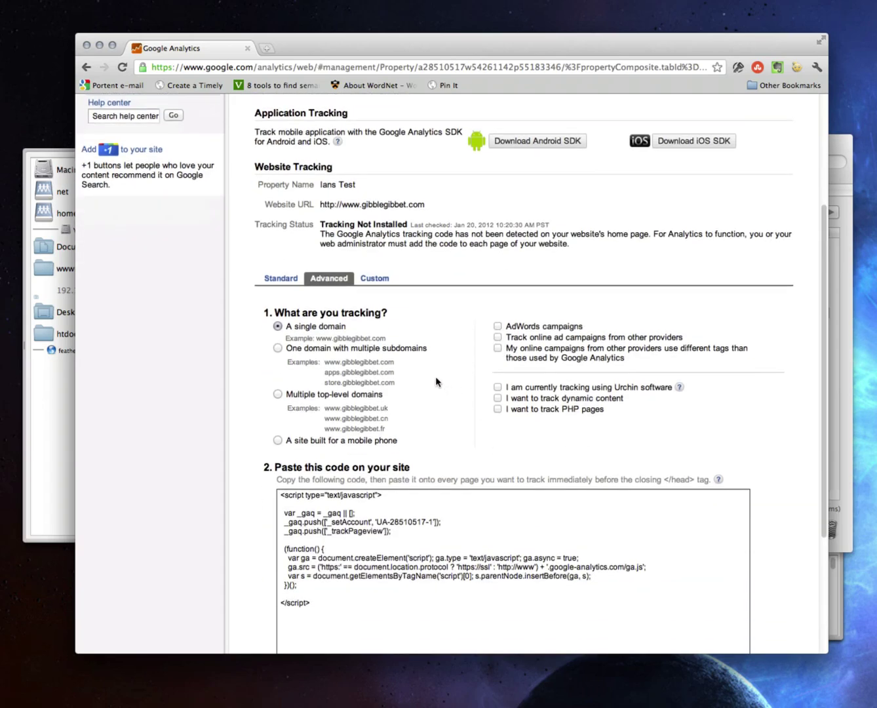
pyautogui.click(497, 348)
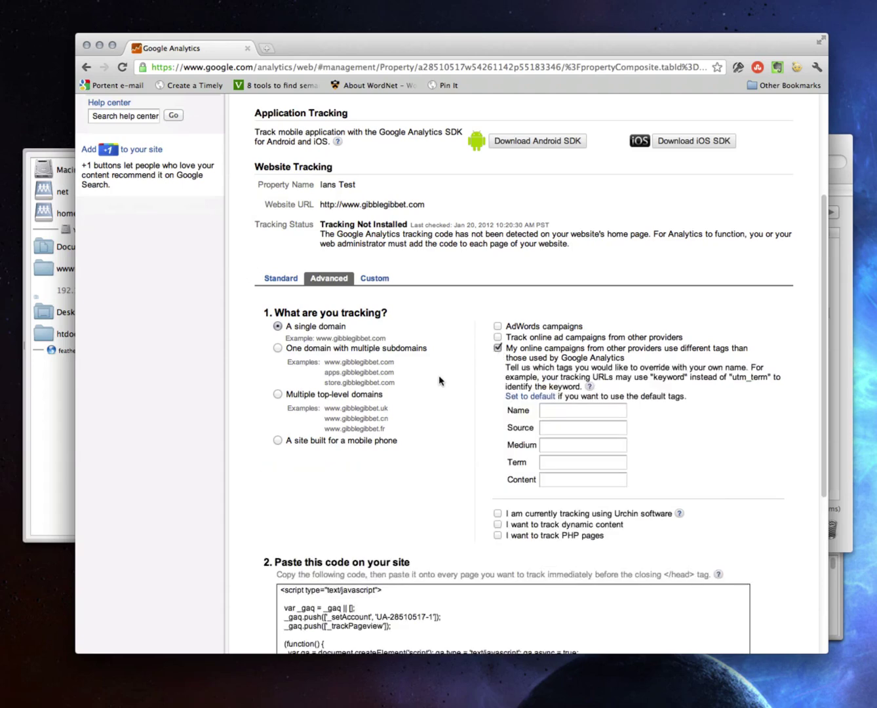
pyautogui.click(497, 348)
# Switch back to Standard tracking code, discarding the advanced option changes
pyautogui.click(289, 280)
pyautogui.click(333, 217)
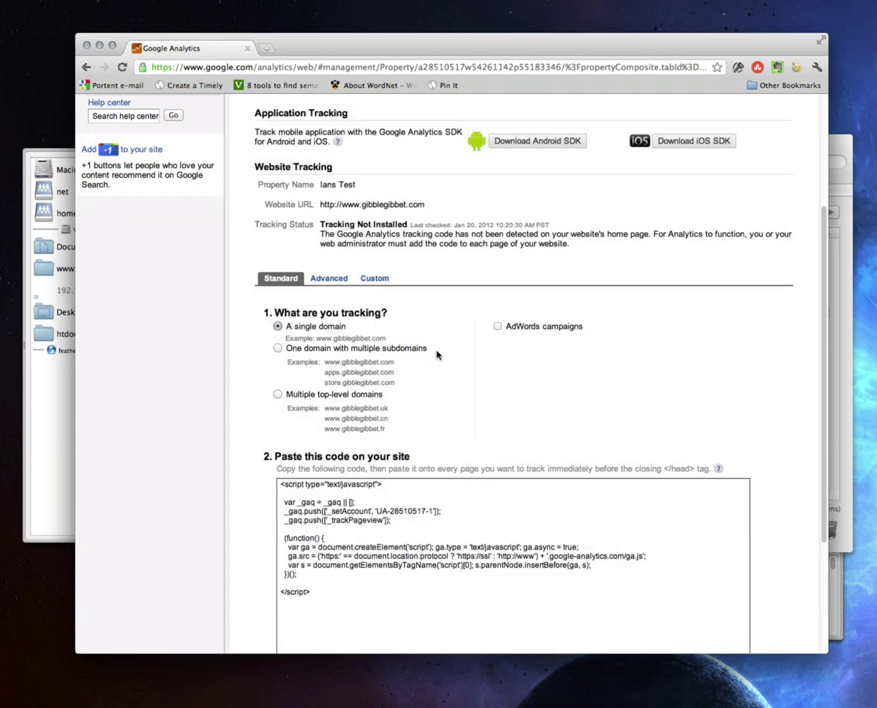
pyautogui.scroll(1, 463, 380)
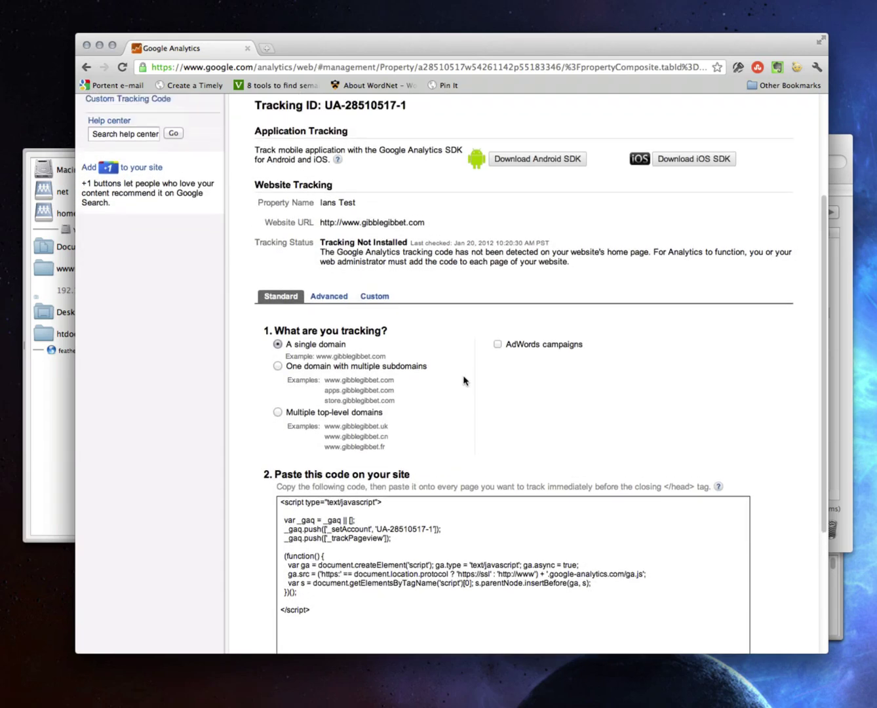
pyautogui.scroll(5, 367, 262)
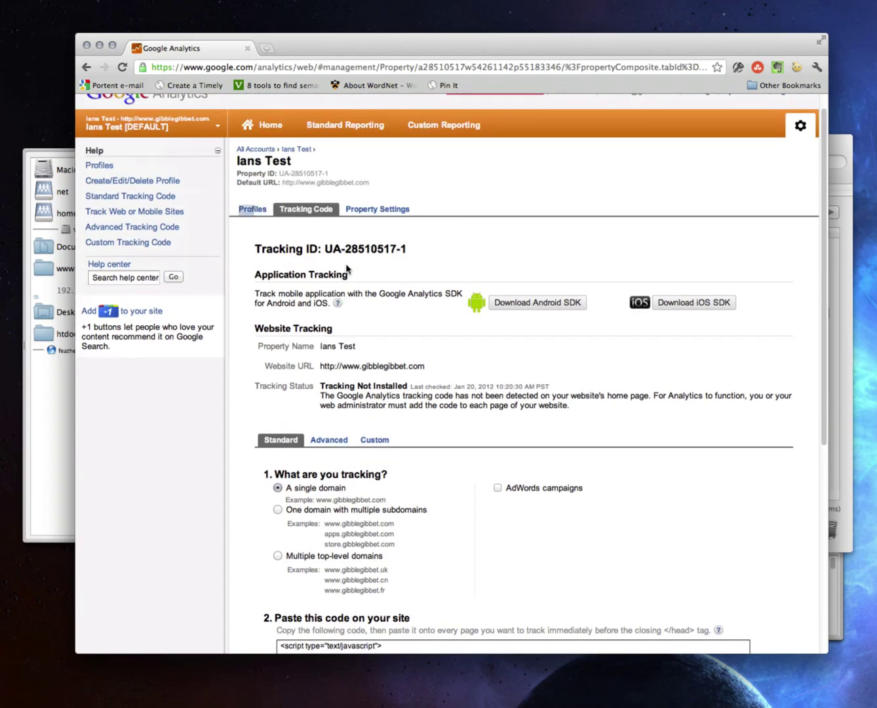
# Open the profile's settings, leave site search tracking off, and go to Property Settings
pyautogui.click(252, 209)
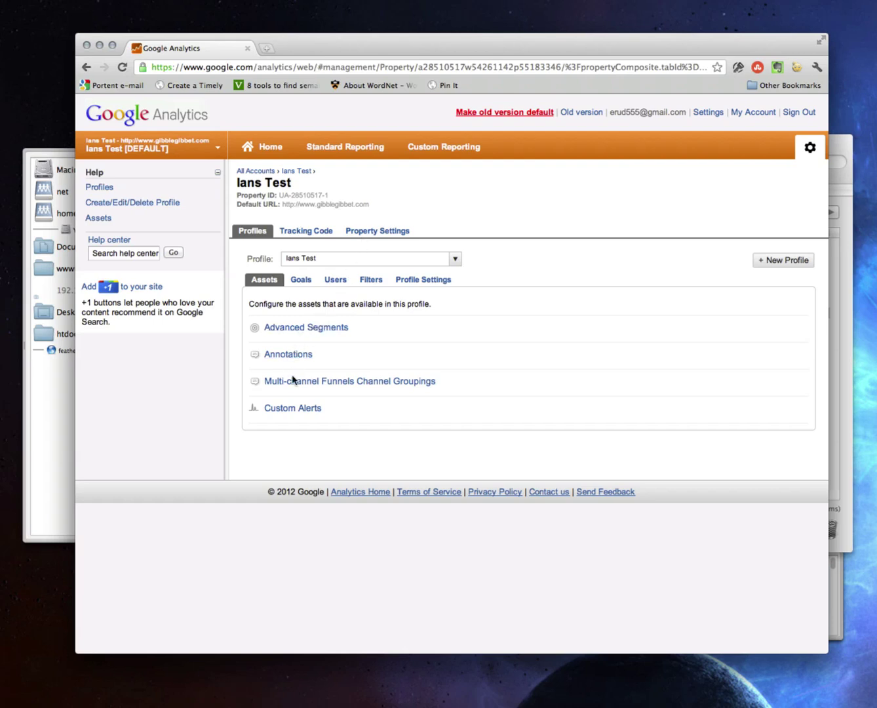
pyautogui.click(410, 280)
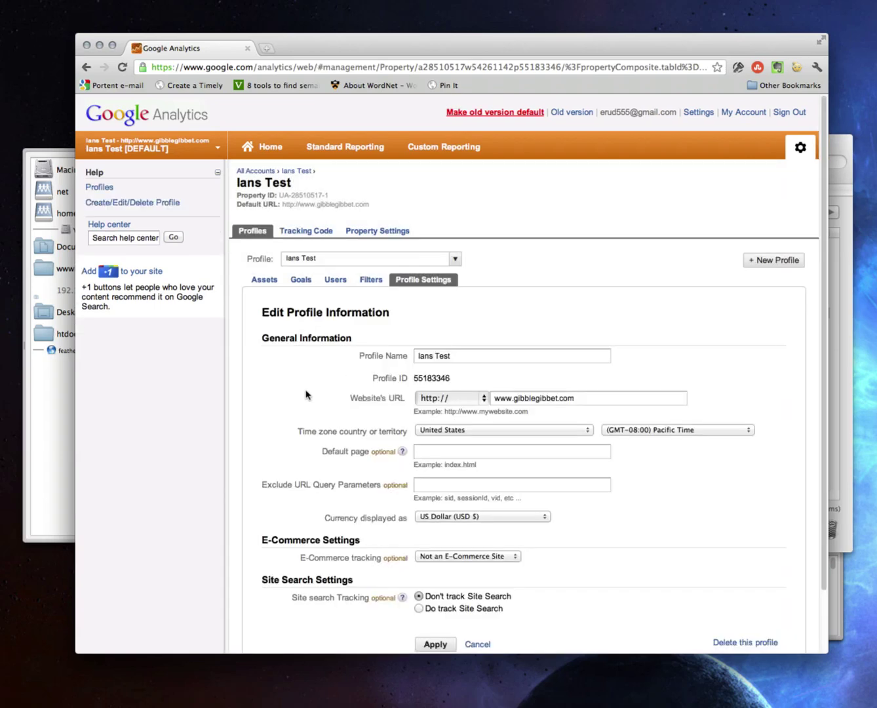
pyautogui.scroll(-3, 305, 394)
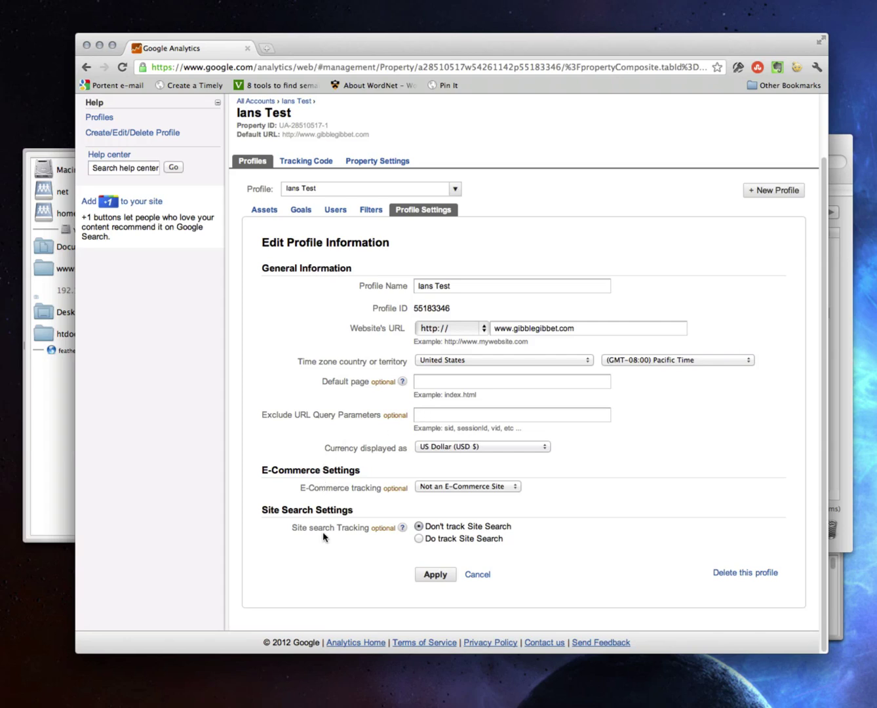
pyautogui.click(419, 539)
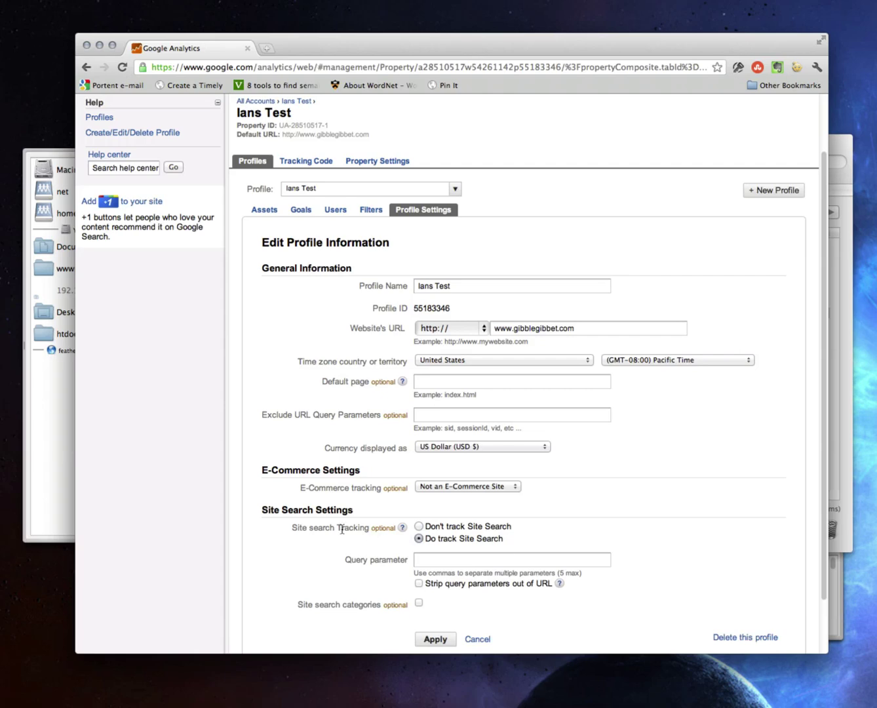
pyautogui.scroll(-1, 330, 526)
pyautogui.scroll(-2, 330, 525)
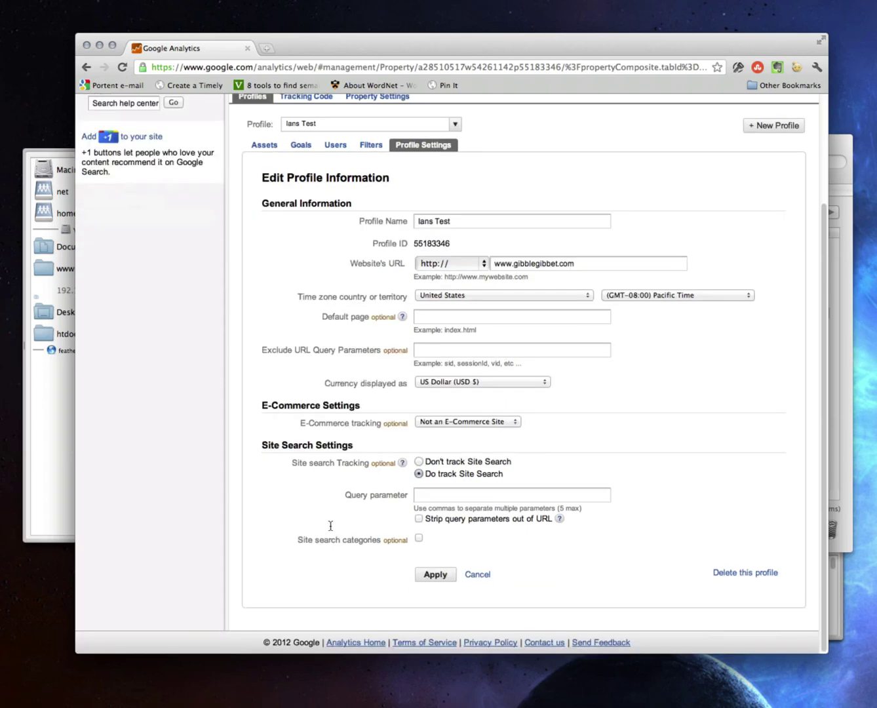
pyautogui.scroll(5, 333, 374)
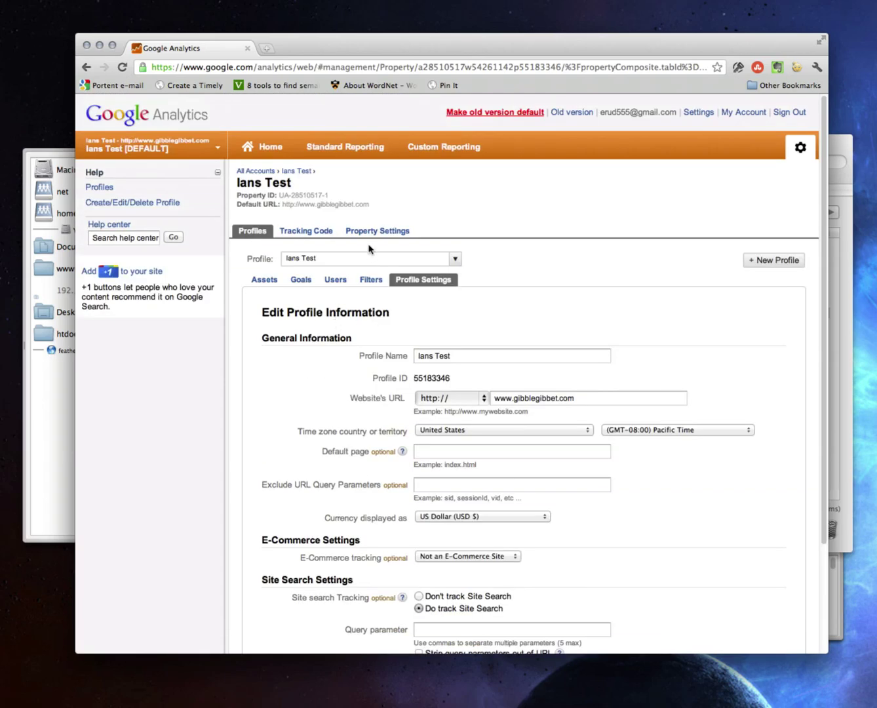
pyautogui.scroll(-5, 385, 428)
pyautogui.click(419, 461)
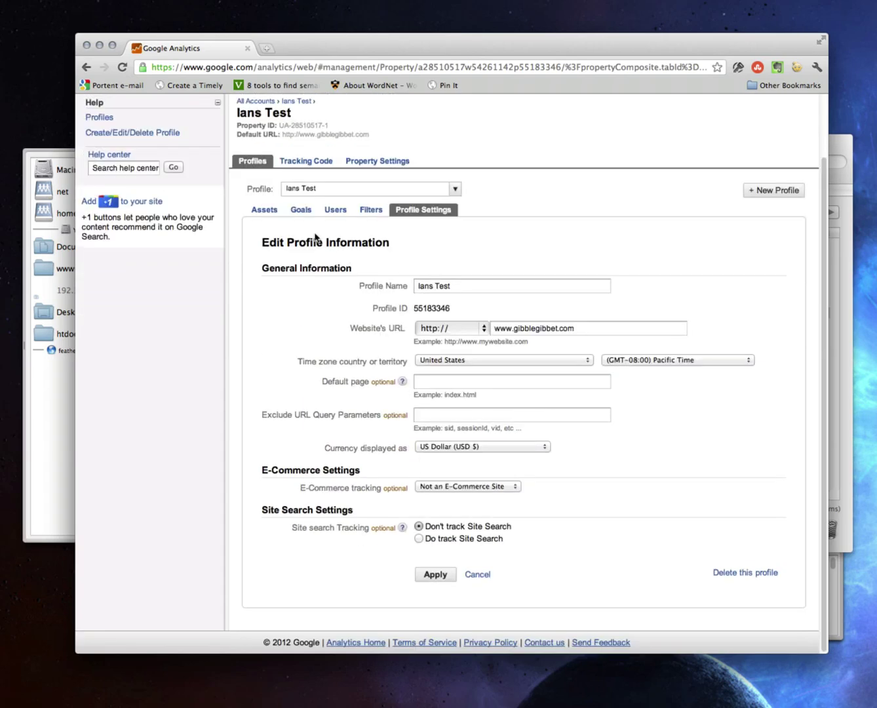
pyautogui.click(373, 164)
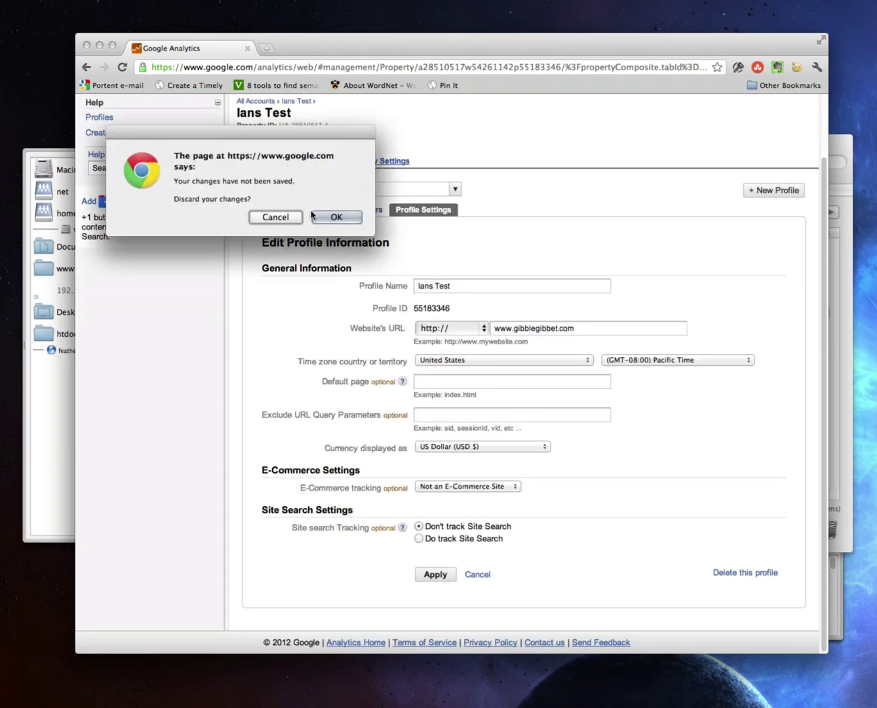
# Discard the unsaved profile changes
pyautogui.click(336, 218)
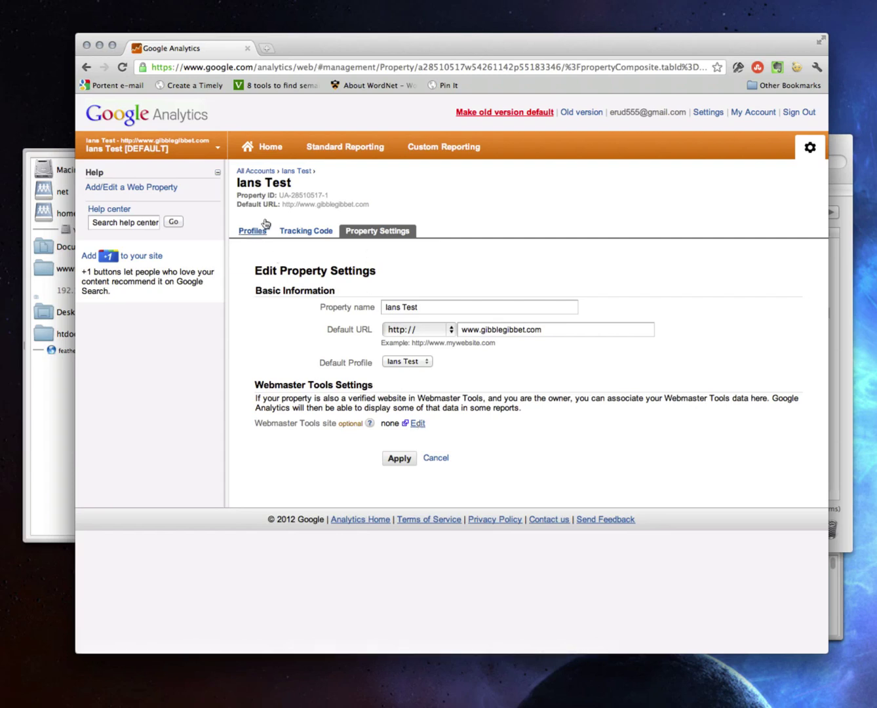
# Return to the Ians Test property's Tracking Code tab and select the whole standard snippet
pyautogui.click(294, 173)
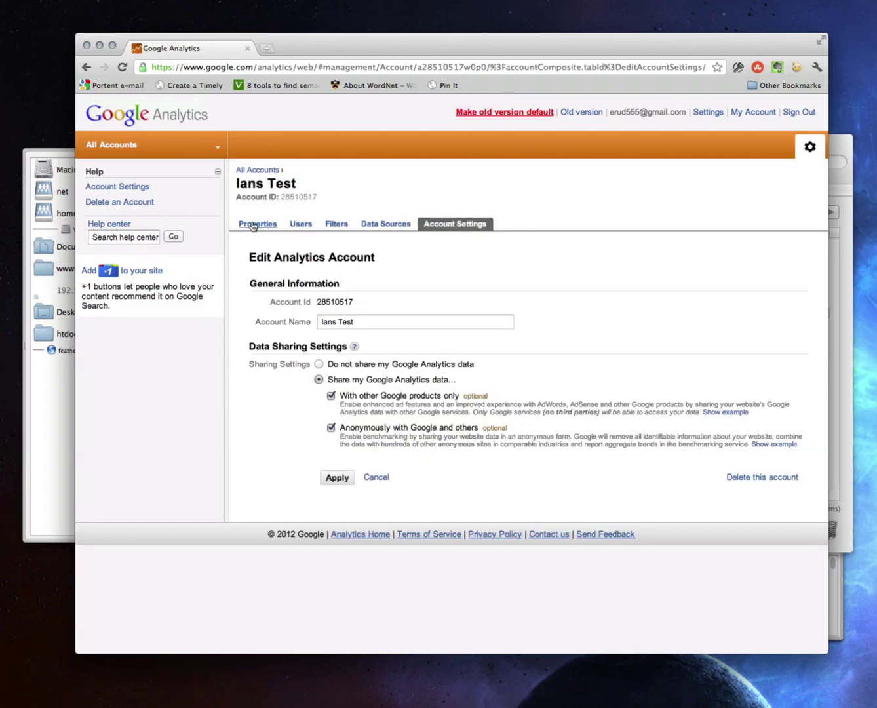
pyautogui.click(252, 225)
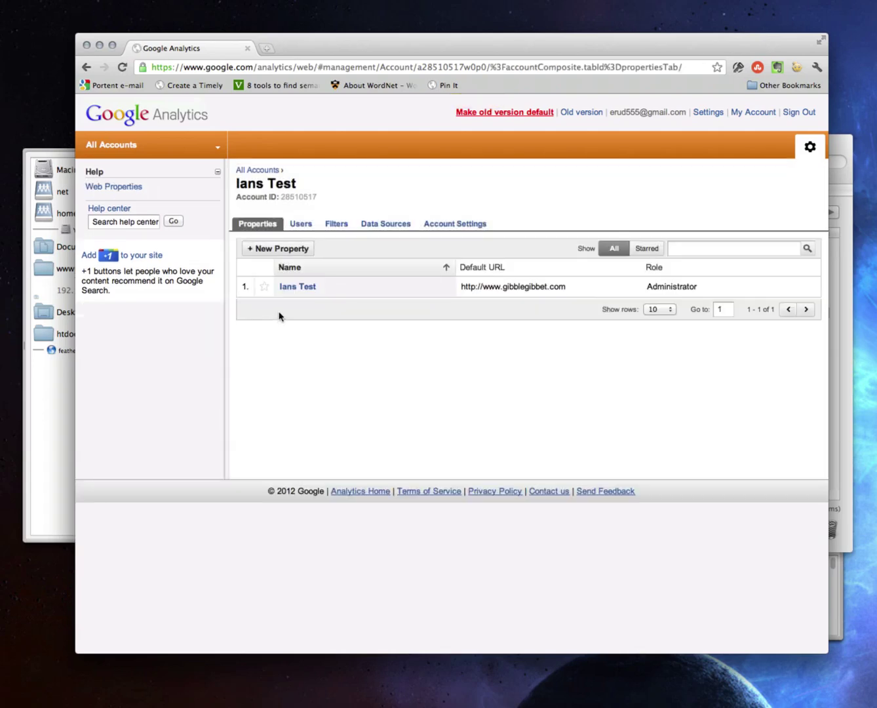
pyautogui.click(293, 286)
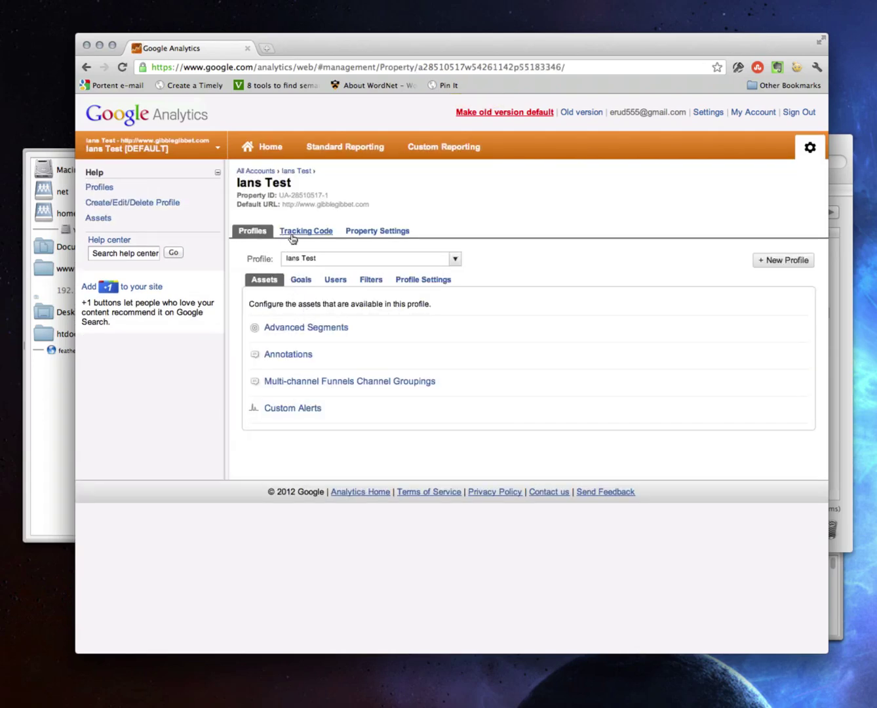
pyautogui.click(292, 234)
pyautogui.scroll(-5, 335, 443)
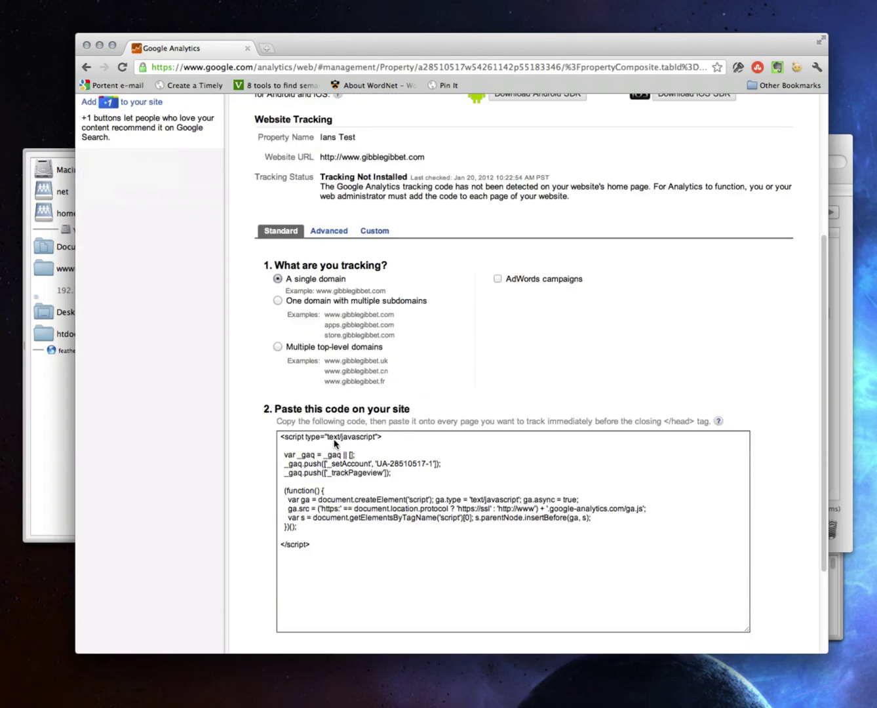
pyautogui.click(337, 472)
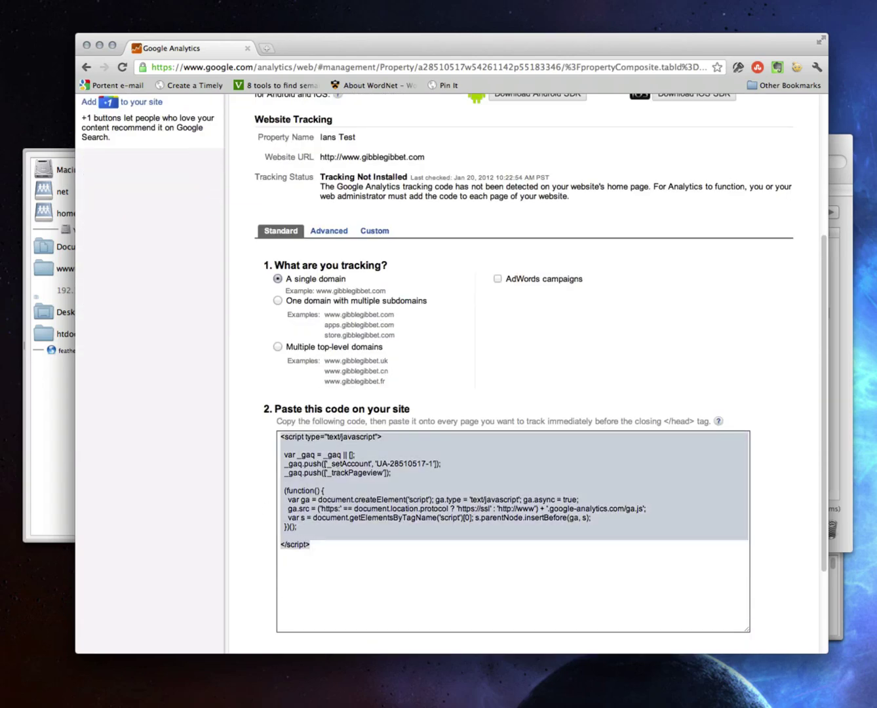
# Open index.html from the gibblegibbet server folder in Kod via Transmit's Edit With menu
pyautogui.click(833, 149)
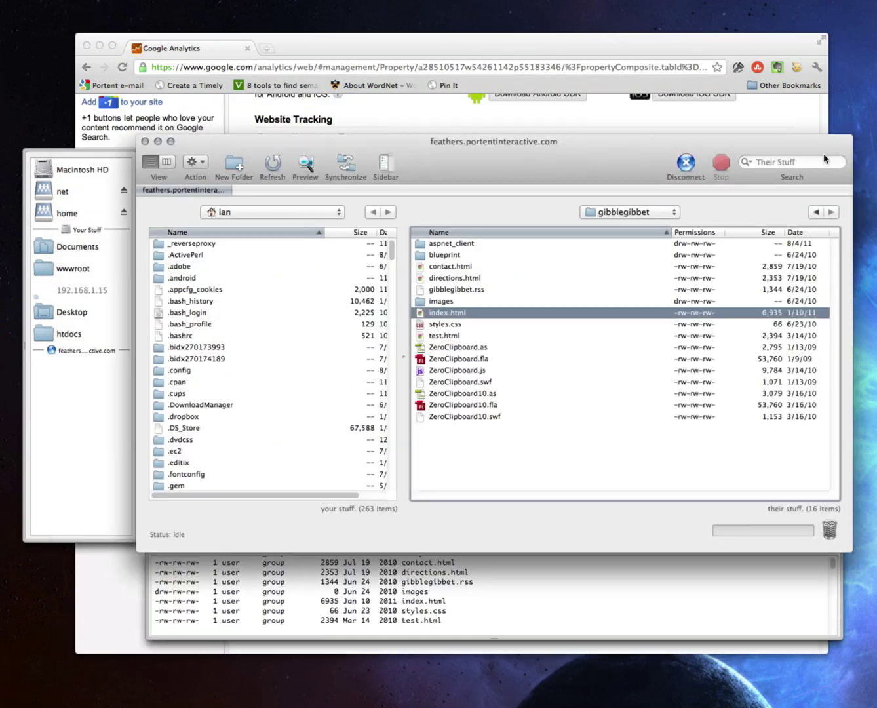
pyautogui.rightClick(452, 317)
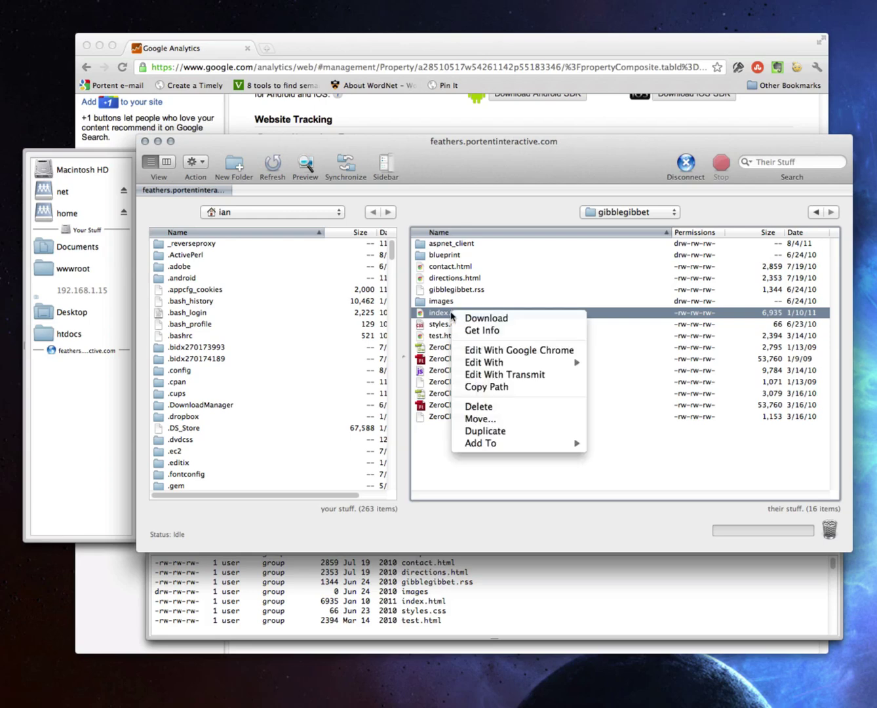
pyautogui.moveTo(500, 362)
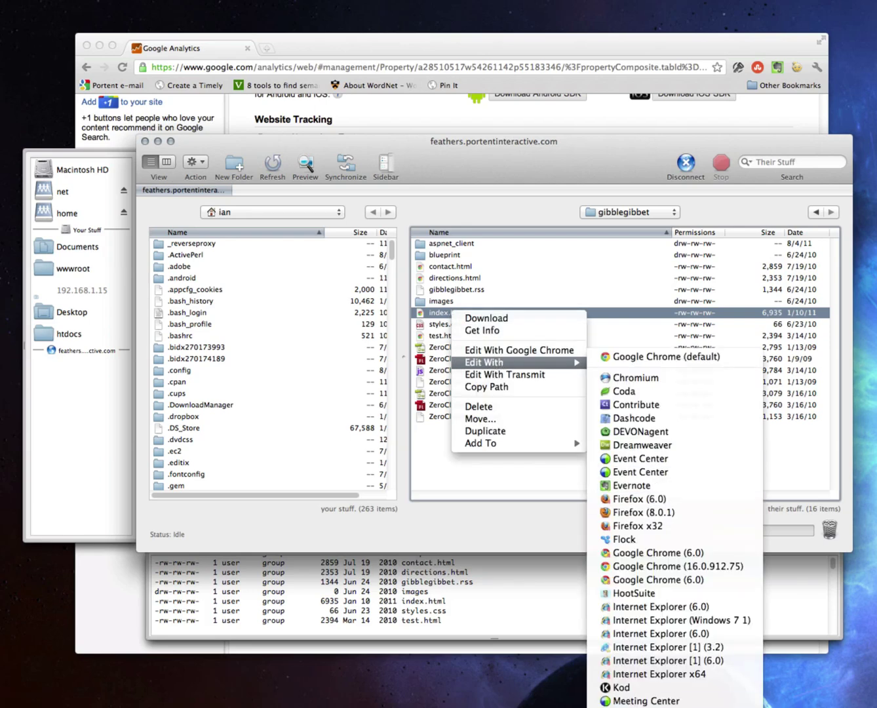
pyautogui.click(621, 688)
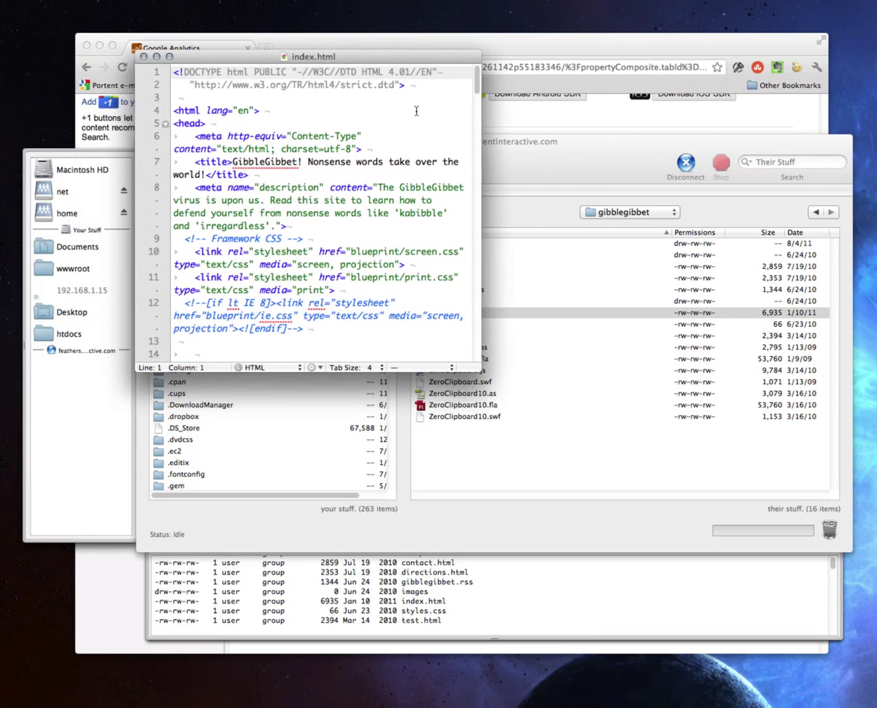
# Enlarge the editor and check the Analytics script block sits just before </body>
pyautogui.moveTo(475, 368); pyautogui.dragTo(746, 640)
pyautogui.scroll(-20, 544, 351)
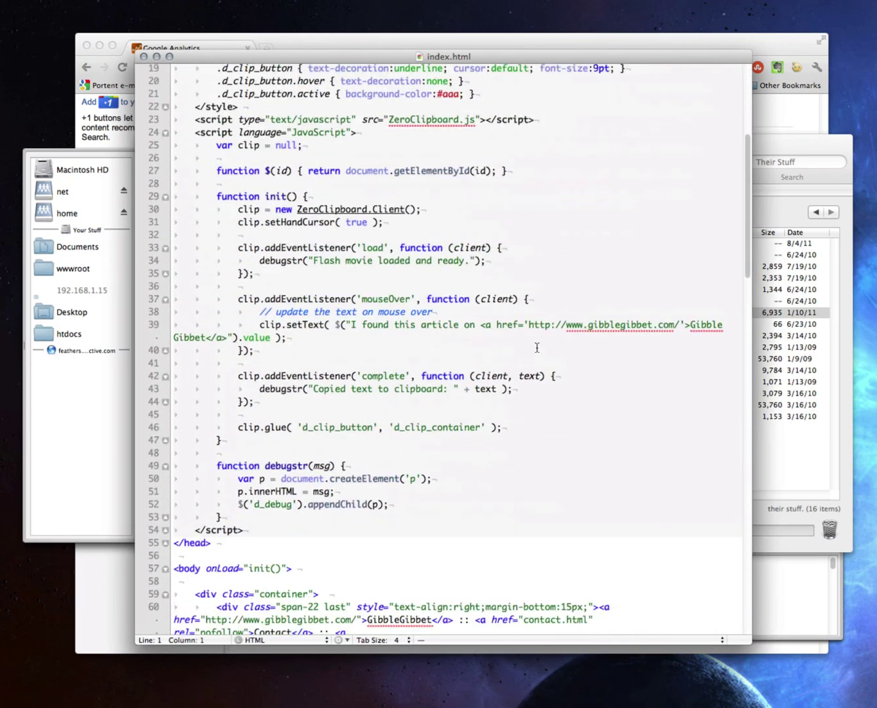
pyautogui.scroll(-10, 534, 348)
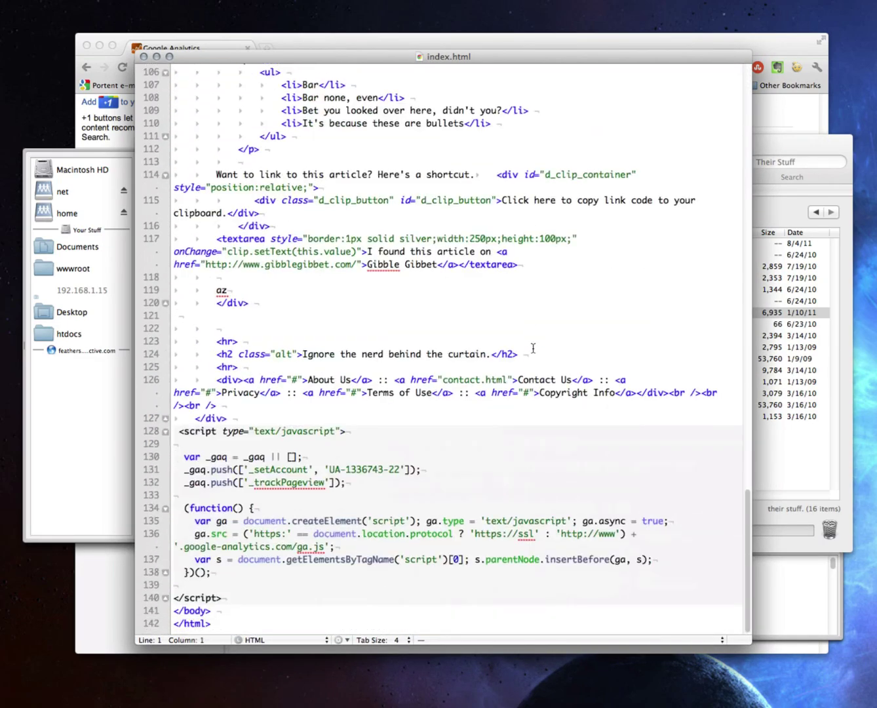
pyautogui.moveTo(178, 431); pyautogui.dragTo(249, 599)
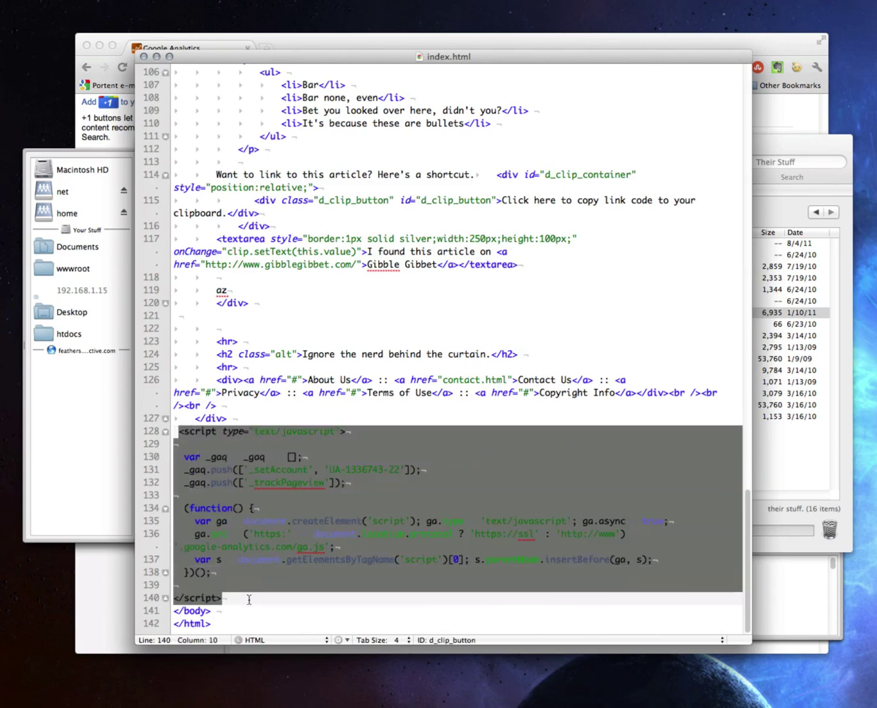
pyautogui.click(300, 546)
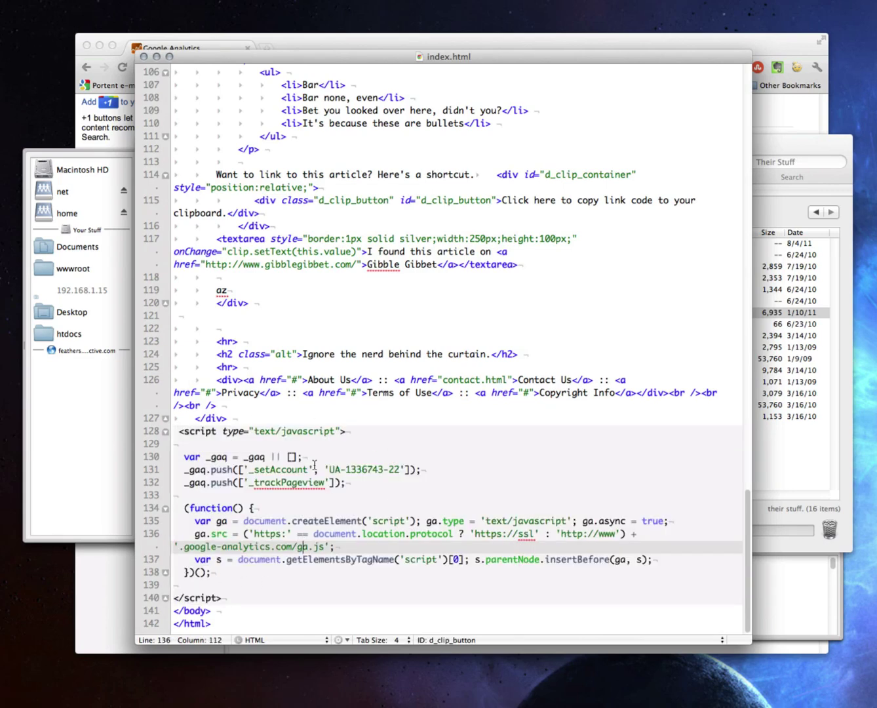
pyautogui.moveTo(215, 612); pyautogui.dragTo(174, 612)
pyautogui.click(340, 456)
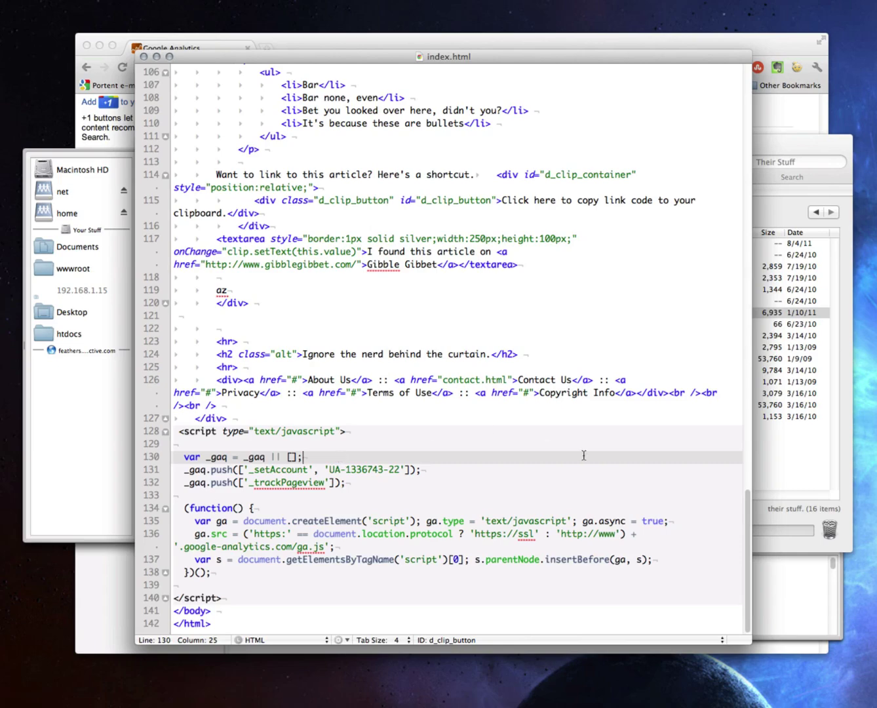
# Compare with the page's <head> section, checking the opening and closing head lines
pyautogui.moveTo(749, 580); pyautogui.dragTo(730, 61)
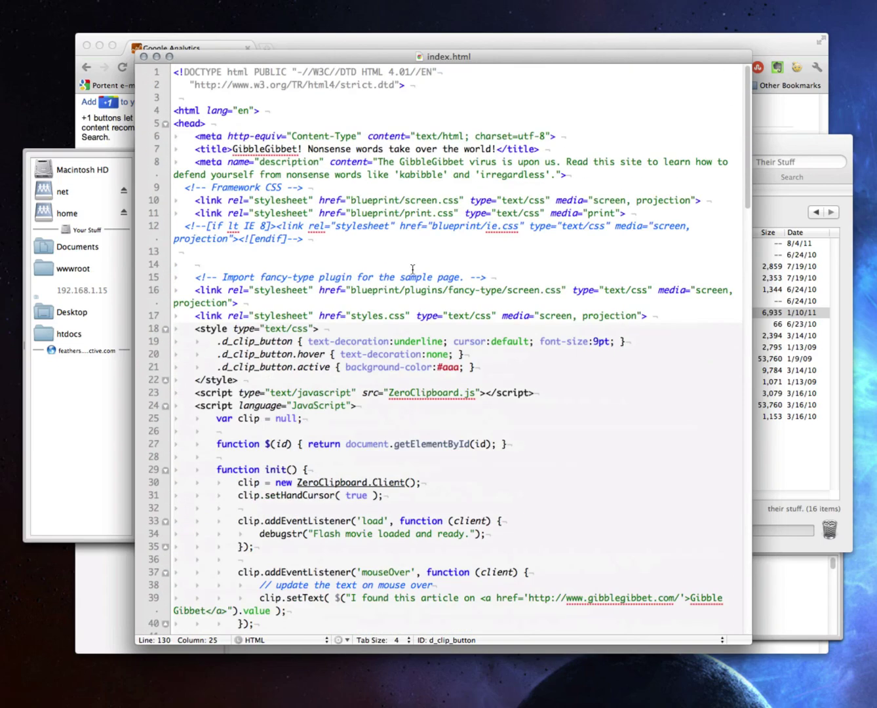
pyautogui.tripleClick(184, 127)
pyautogui.scroll(-12, 279, 317)
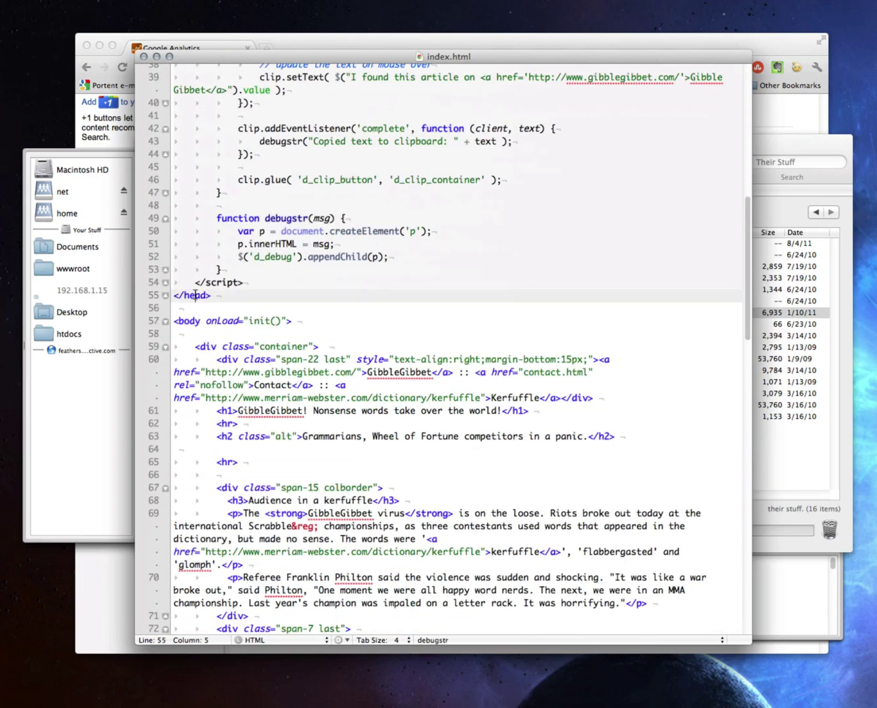
pyautogui.tripleClick(195, 295)
pyautogui.click(261, 284)
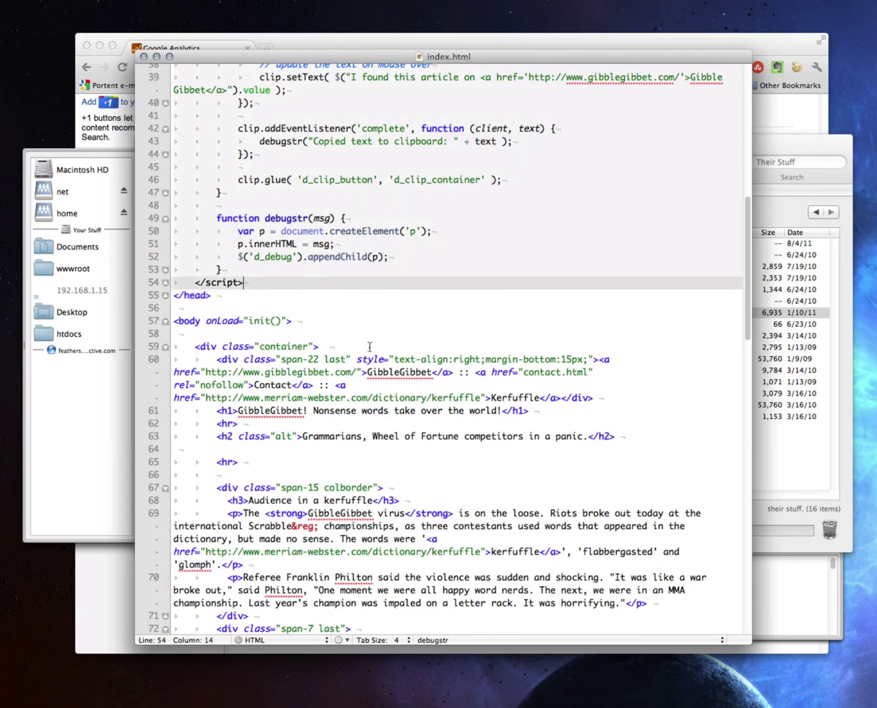
pyautogui.click(655, 269)
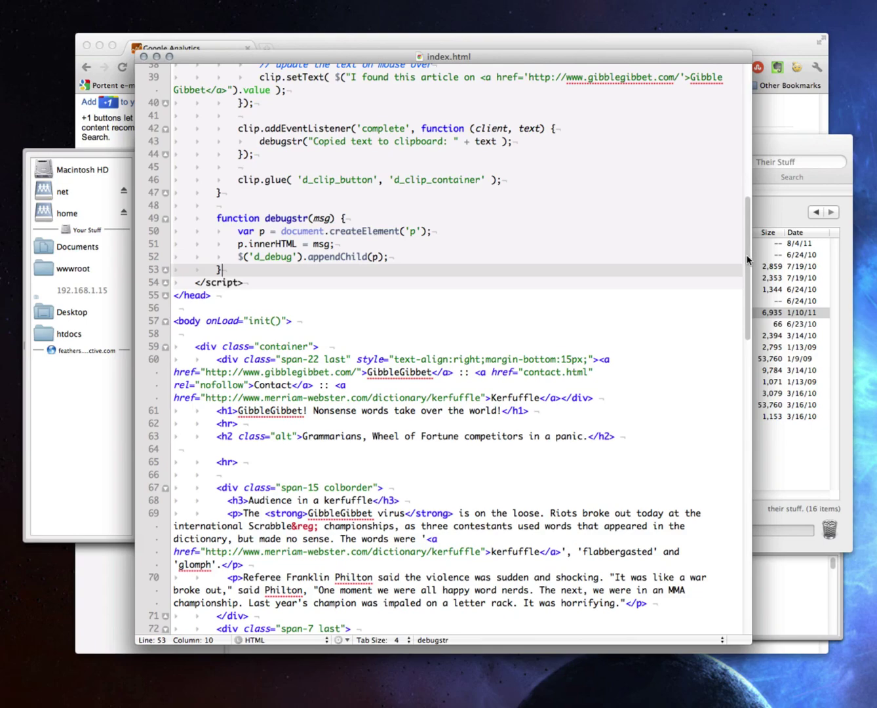
pyautogui.moveTo(749, 258); pyautogui.dragTo(745, 568)
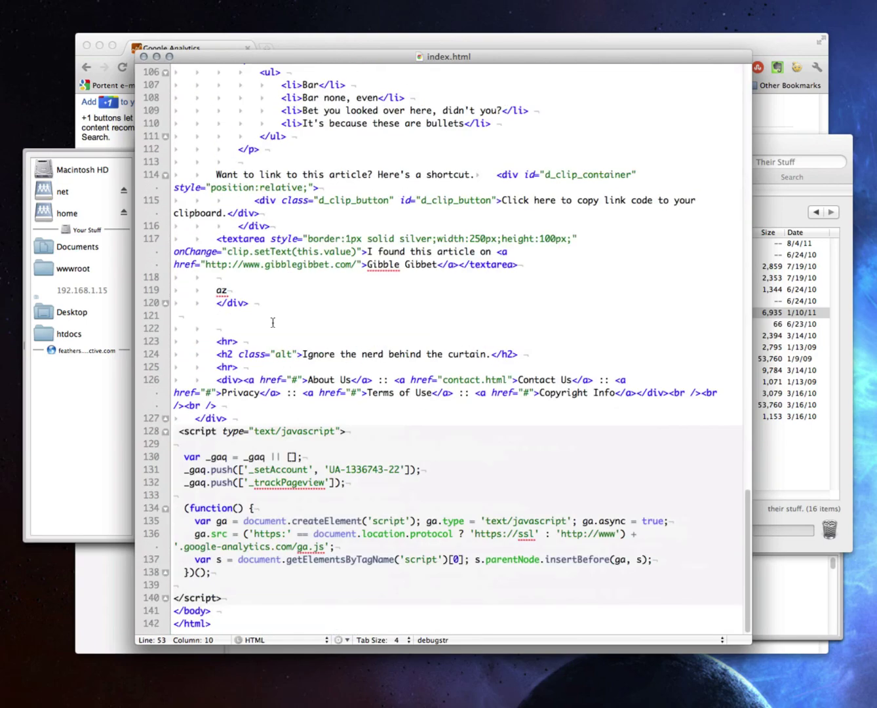
# Close index.html, select contact.html and directions.html on the server, then close Transmit's window
pyautogui.click(144, 58)
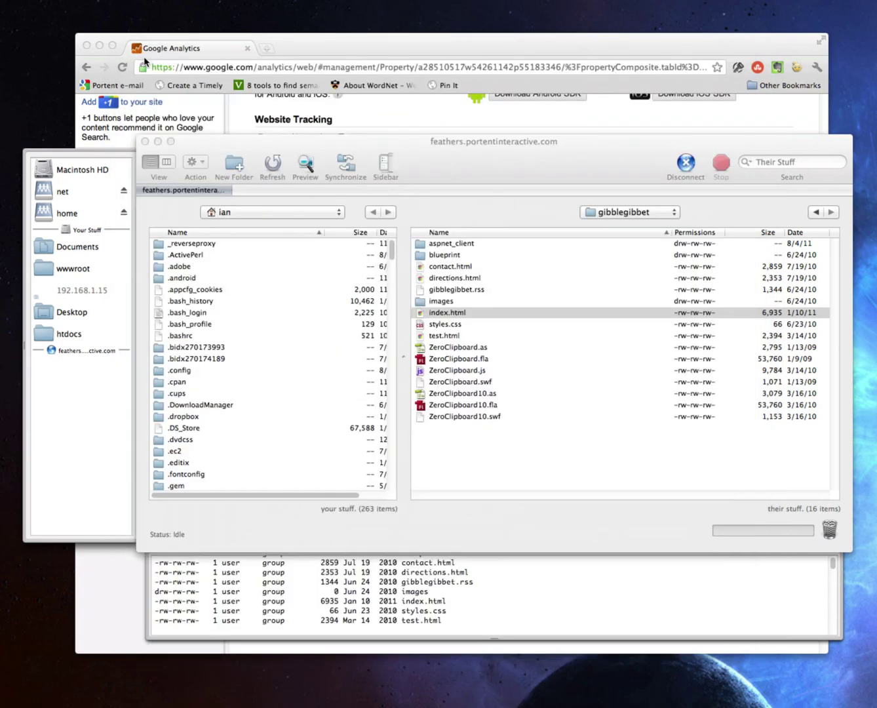
pyautogui.click(447, 269)
pyautogui.click(447, 267)
pyautogui.click(448, 279)
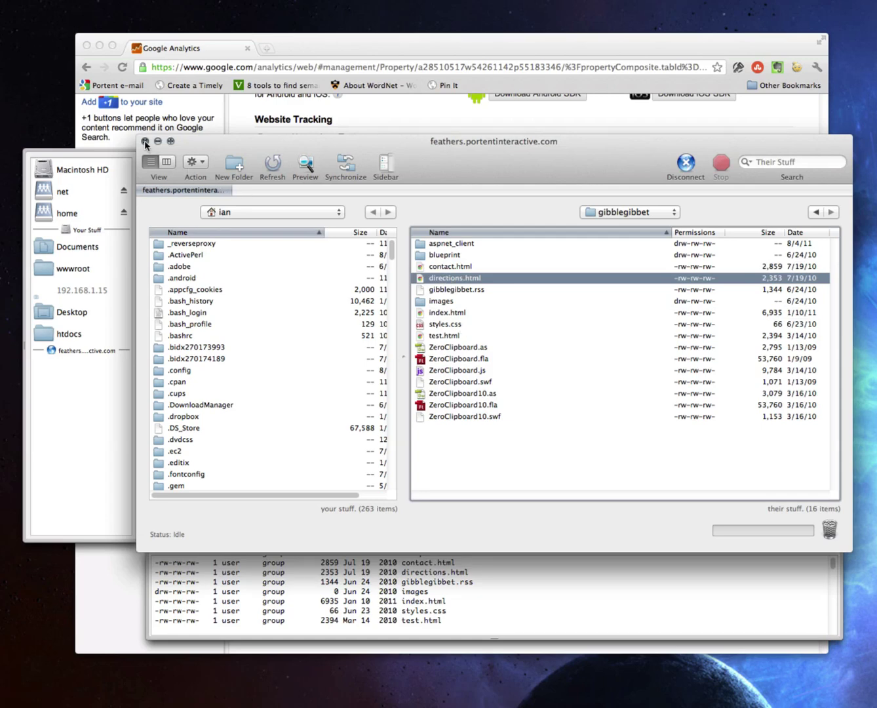
pyautogui.click(144, 140)
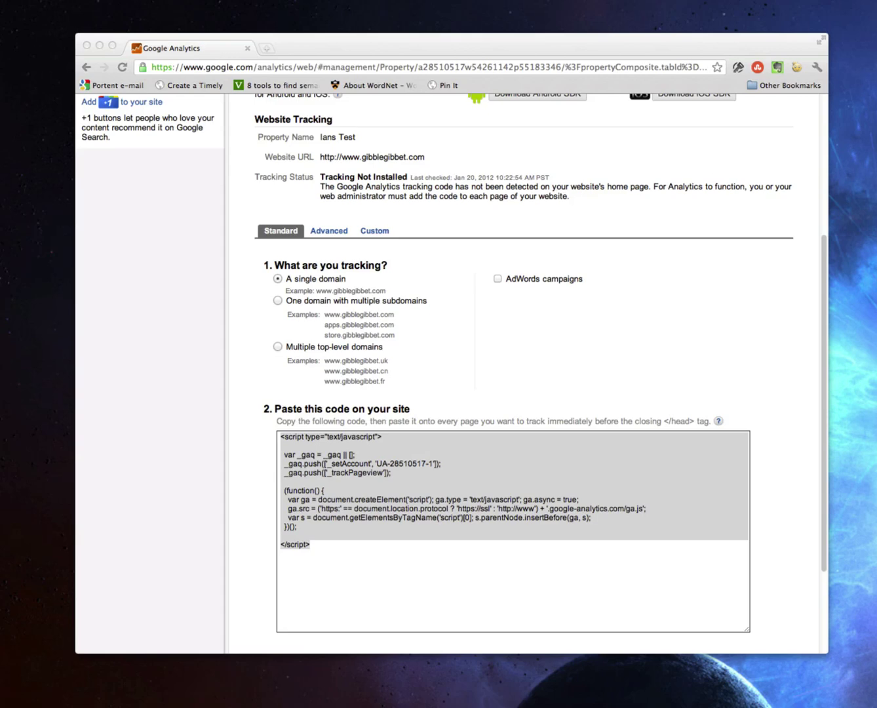
# Return to the WordPress dashboard and open Appearance > Editor on the conversationmarketing style.css
pyautogui.click(98, 698)
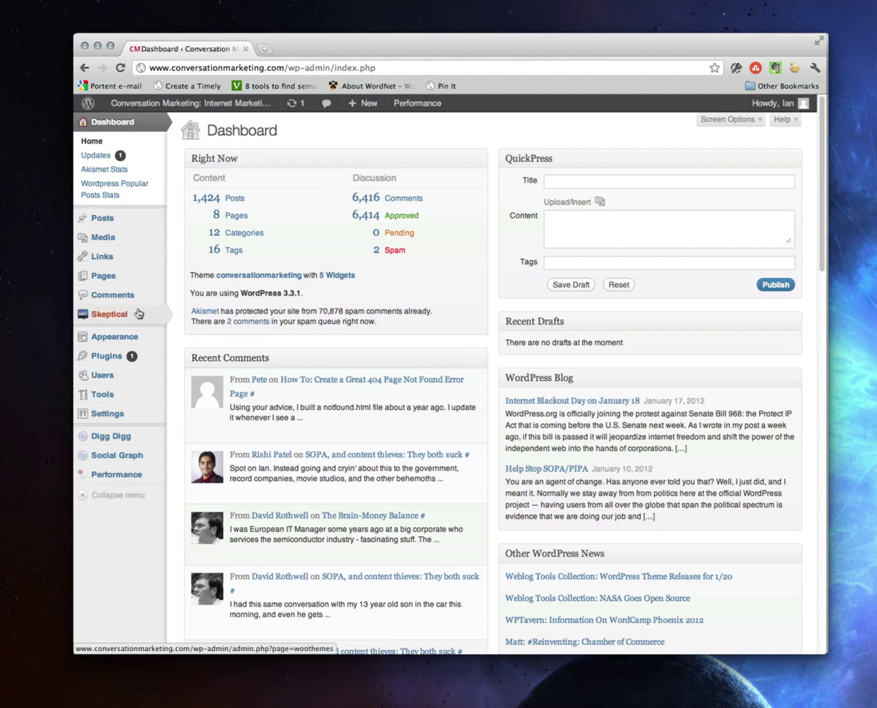
pyautogui.moveTo(142, 311)
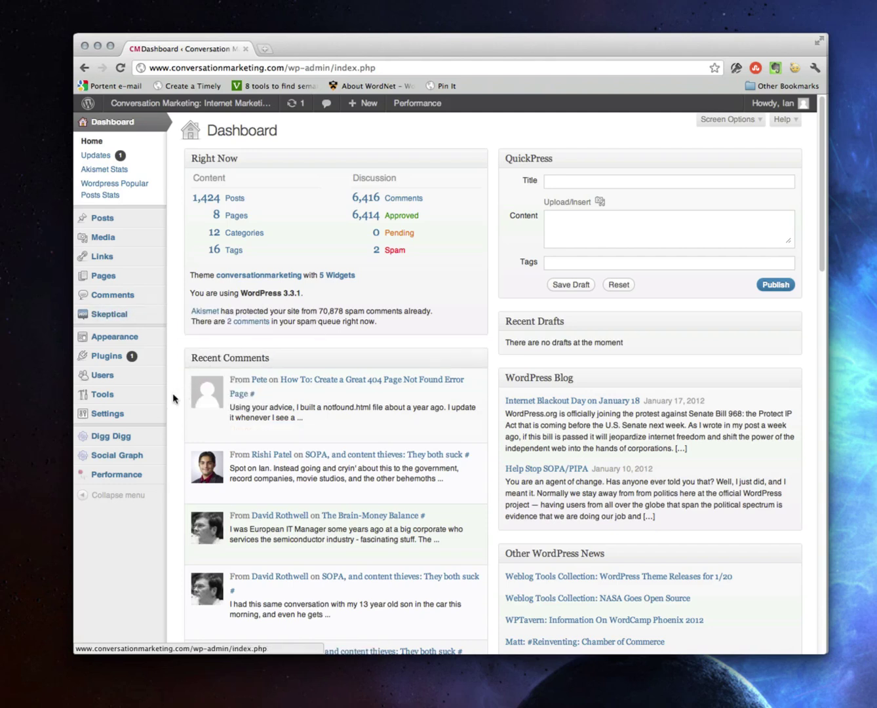
pyautogui.moveTo(122, 388)
pyautogui.moveTo(111, 337)
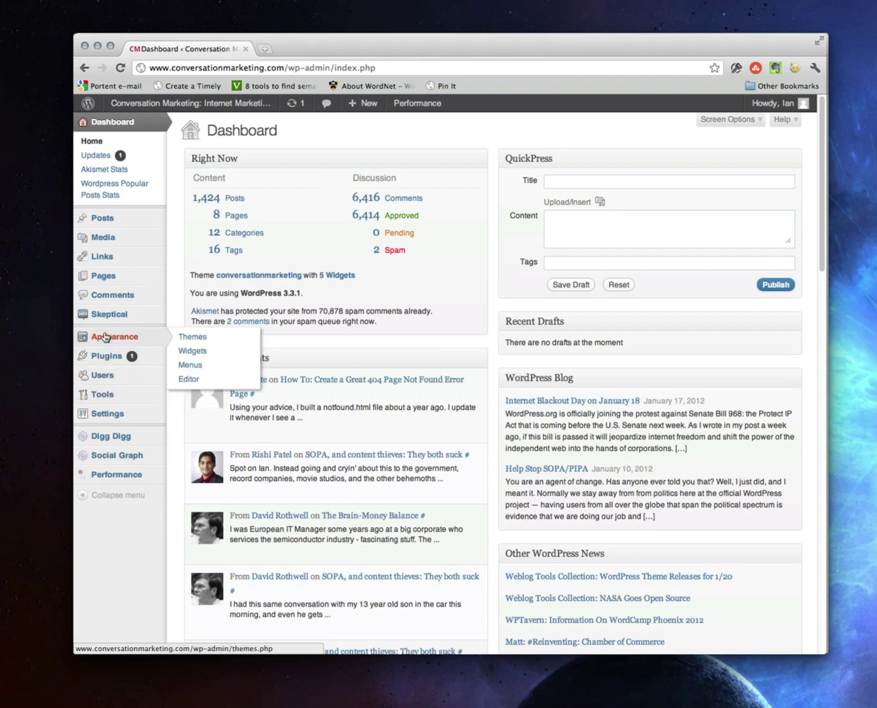
pyautogui.click(190, 380)
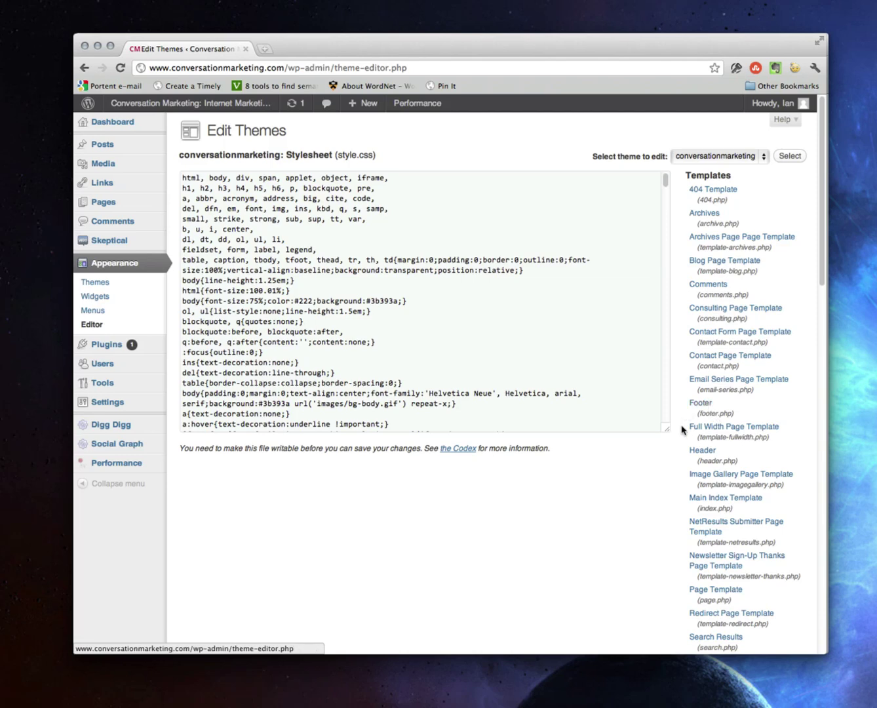
# Paste the Analytics script above </body> in footer.php, then undo the paste
pyautogui.click(702, 401)
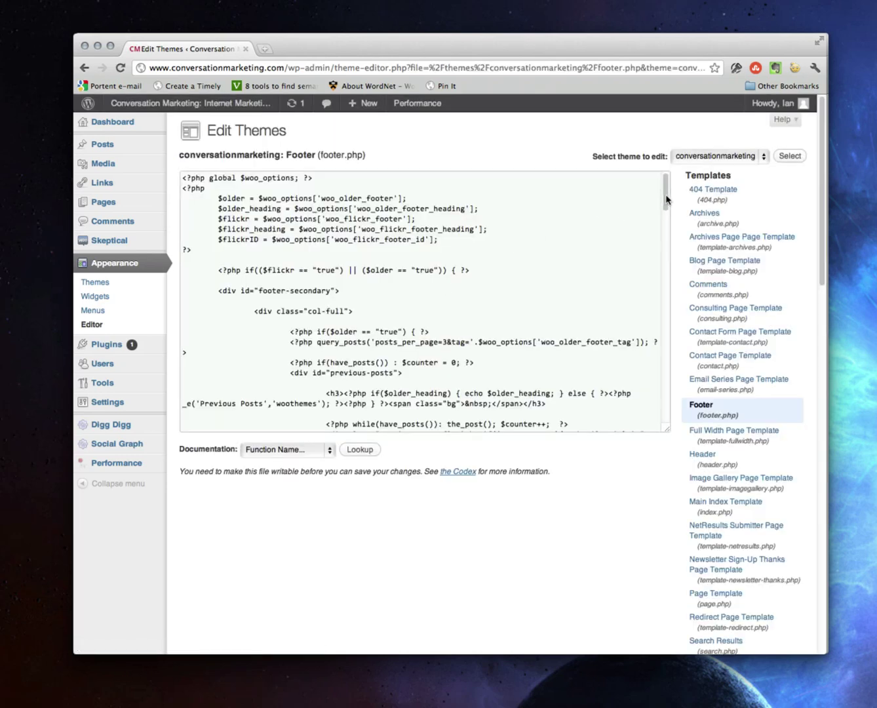
pyautogui.scroll(-1, 666, 211)
pyautogui.moveTo(666, 211); pyautogui.dragTo(664, 417)
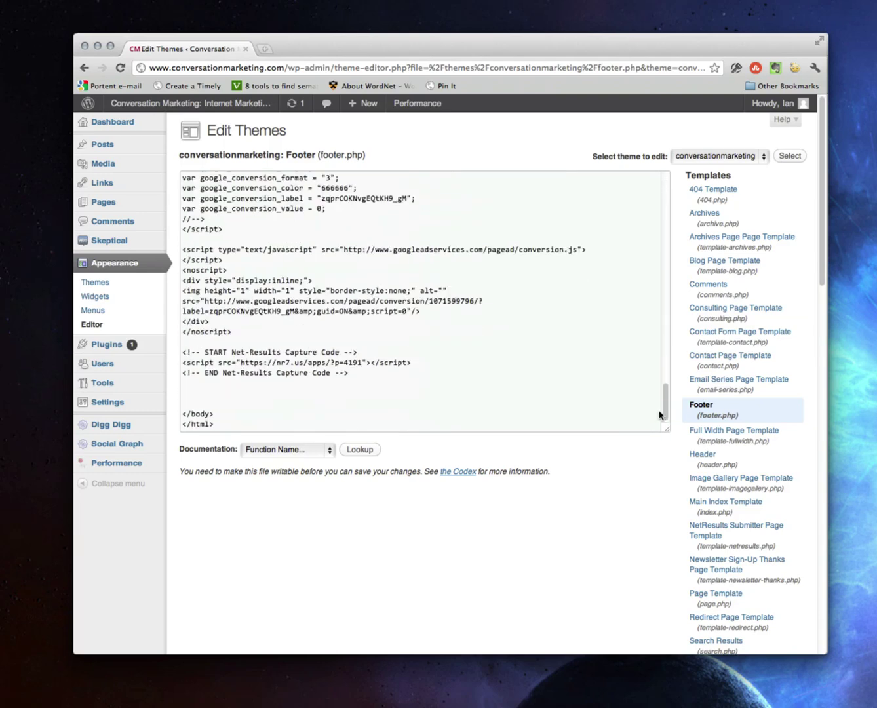
pyautogui.click(198, 402)
pyautogui.write('<script type="text/javascript">    var _gaq = _gaq || [];   _gaq.push([\'_setAccount\', \'UA-28510517-1\']);   _gaq.push([\'_trackPageview\']);    (function() {     var ga = document.createElement(\'script\'); ga.type = \'text/javascript\'; ga.async = true;     ga.src = (\'https:\' == document.location.protocol ? \'https://ssl\' : \'http://www\') + \'.google-analytics.com/ga.js\';     var s = document.getElementsByTagName(\'script\')[0]; s.parentNode.insertBefore(ga, s);   })();  </script>')
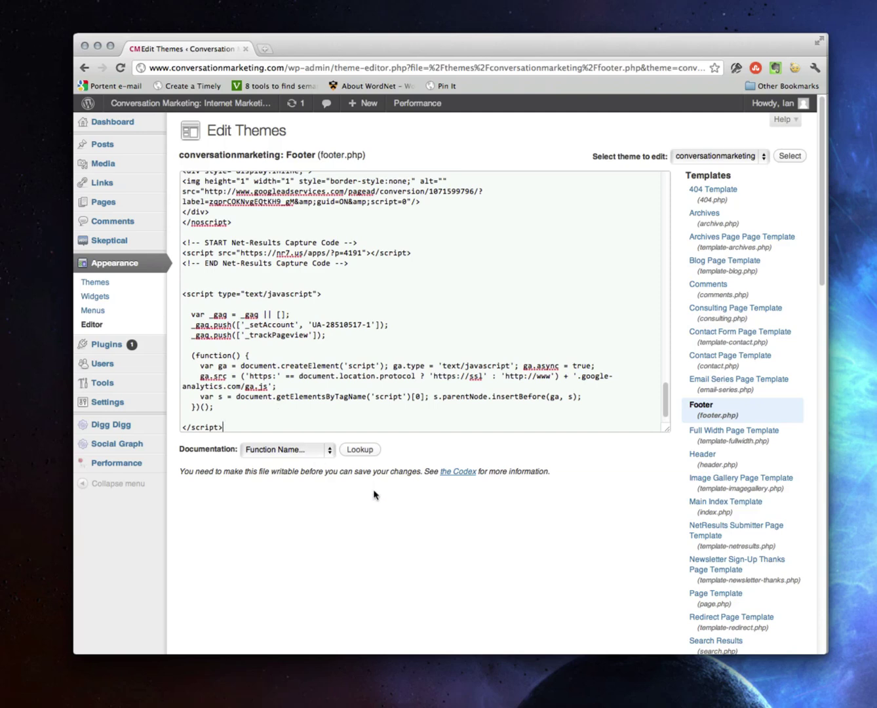
pyautogui.press('super+z')
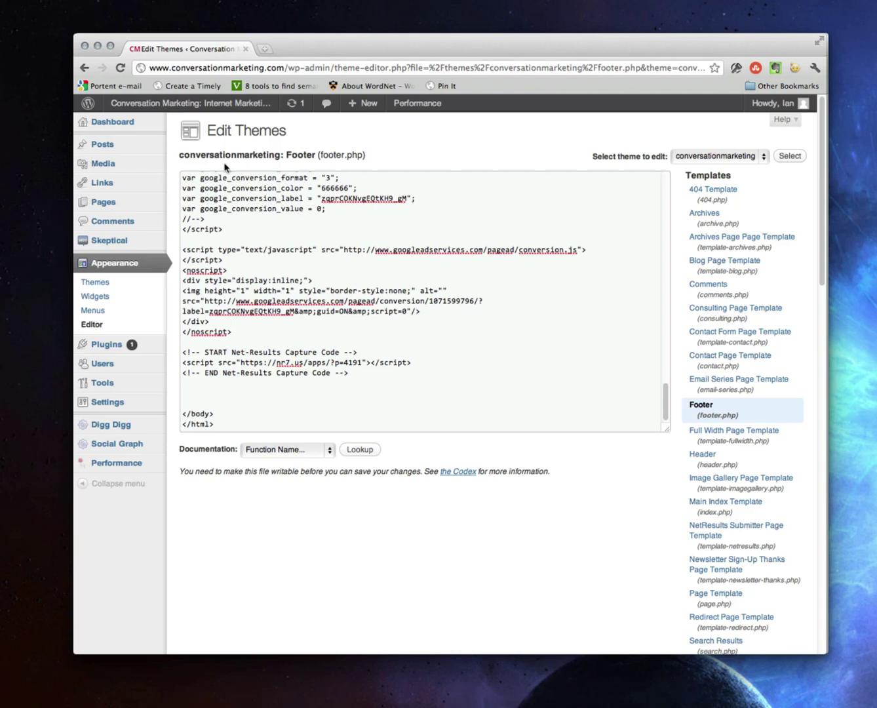
# Go back from footer.php to the conversationmarketing Stylesheet (style.css) editor page
pyautogui.click(84, 68)
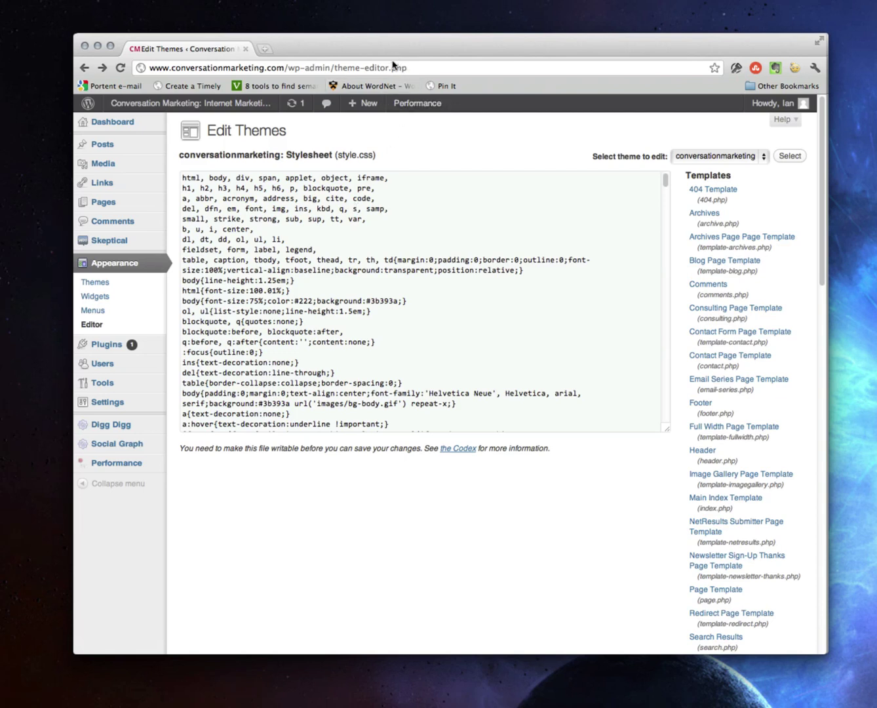
pyautogui.press('super+grave')
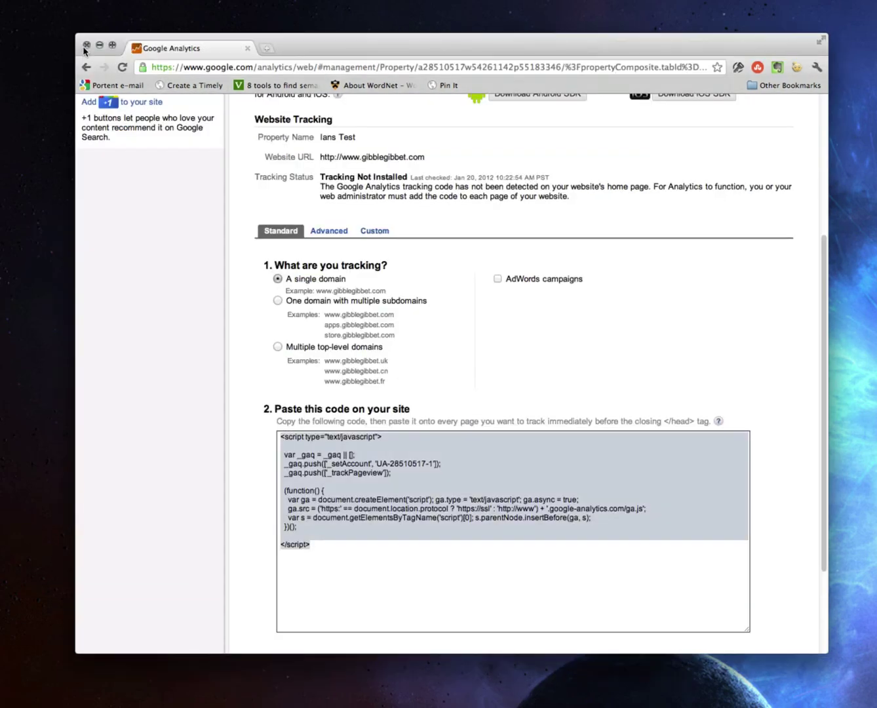
pyautogui.click(455, 295)
pyautogui.scroll(5, 455, 294)
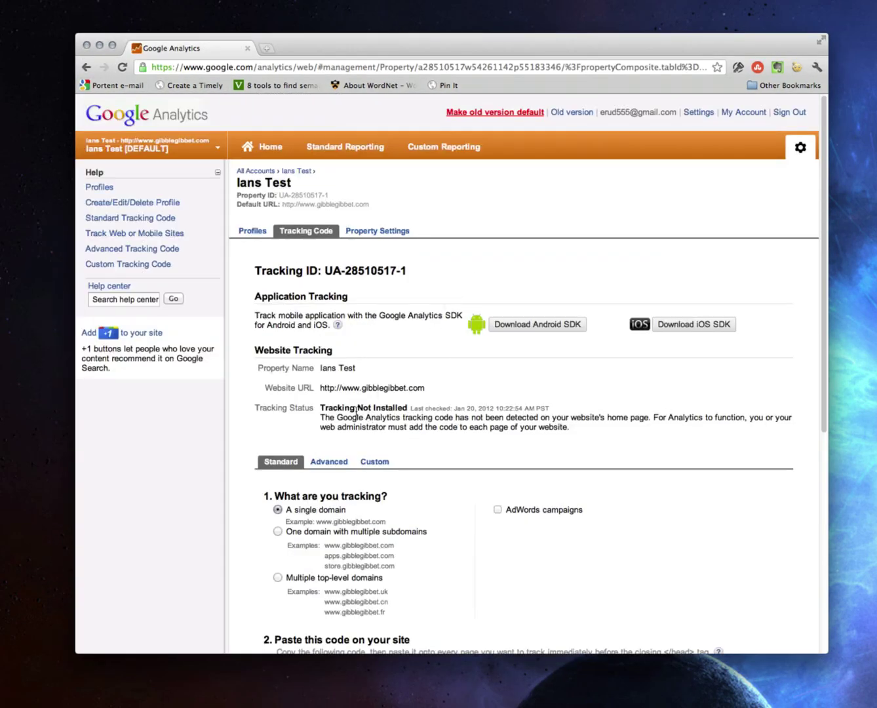
pyautogui.moveTo(334, 405); pyautogui.dragTo(388, 406)
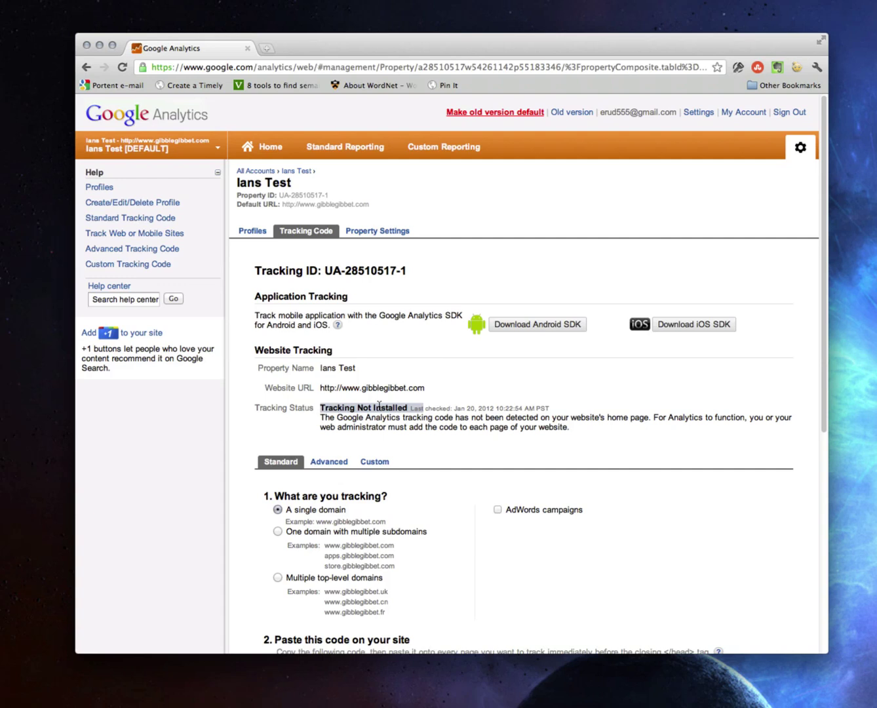
pyautogui.click(378, 406)
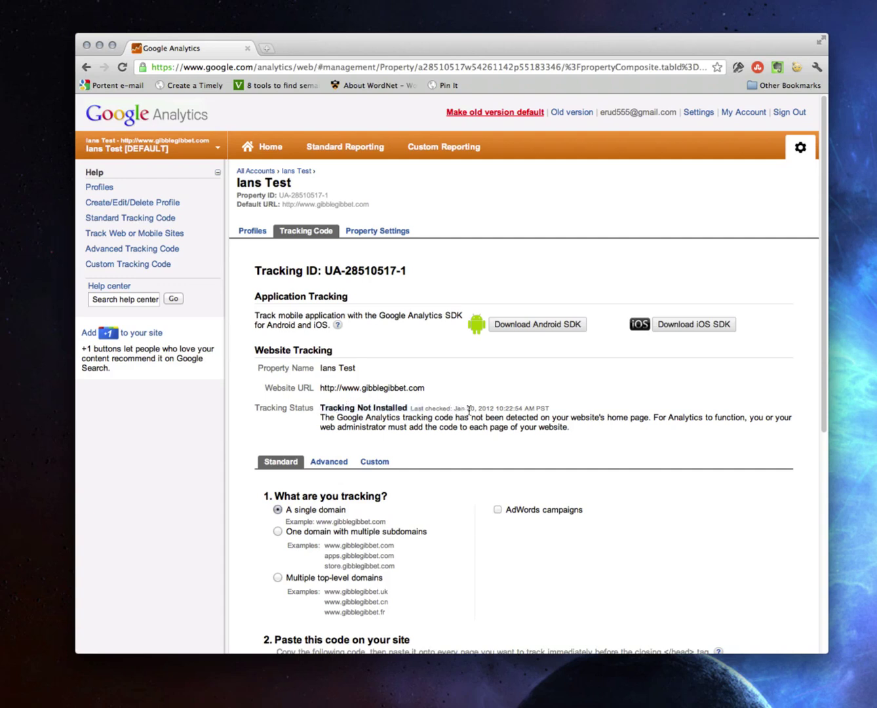
pyautogui.moveTo(455, 409); pyautogui.dragTo(552, 409)
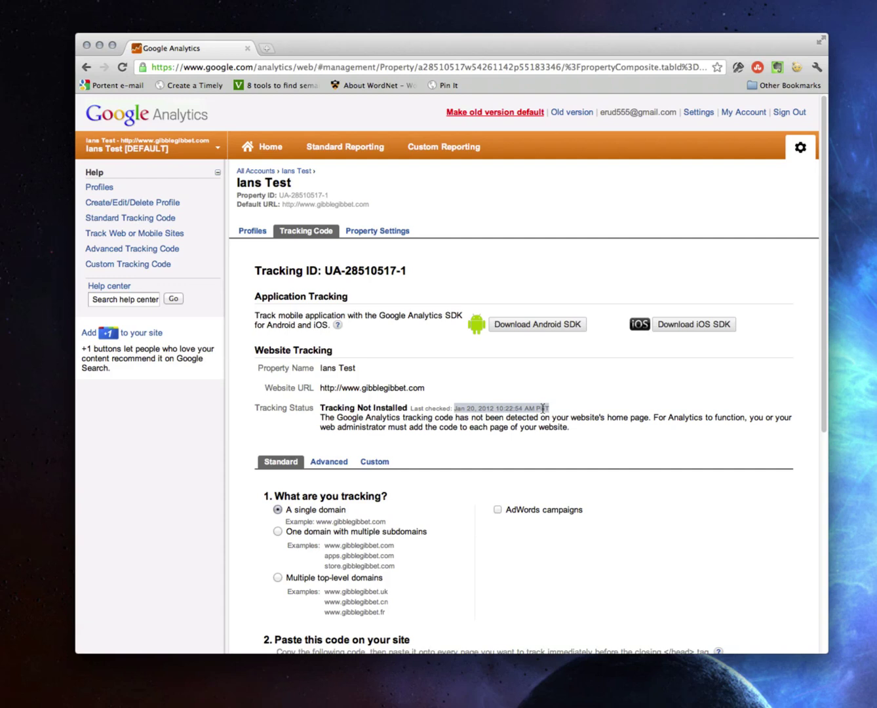
pyautogui.click(553, 397)
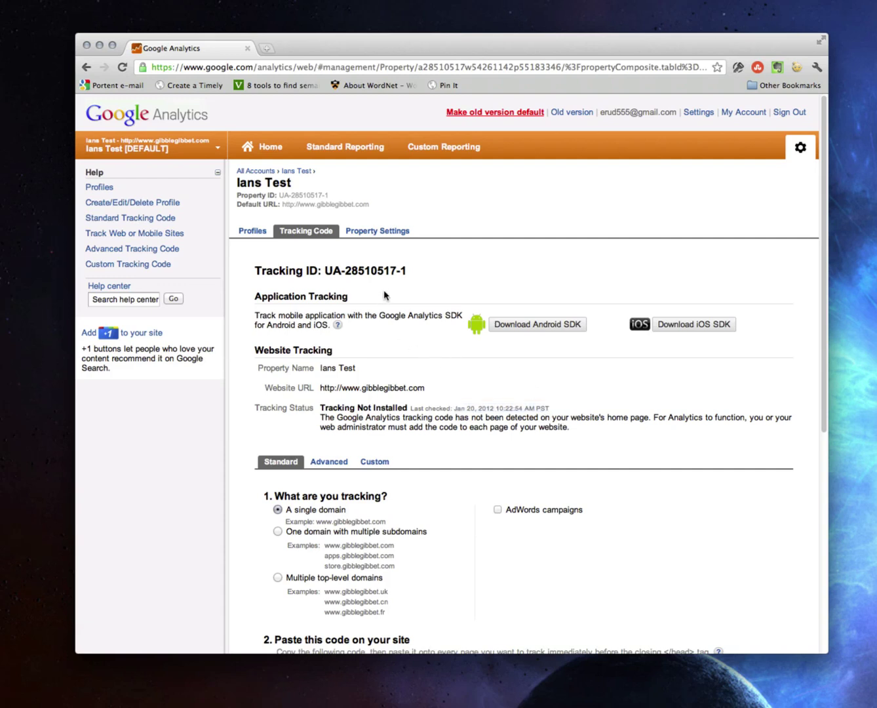